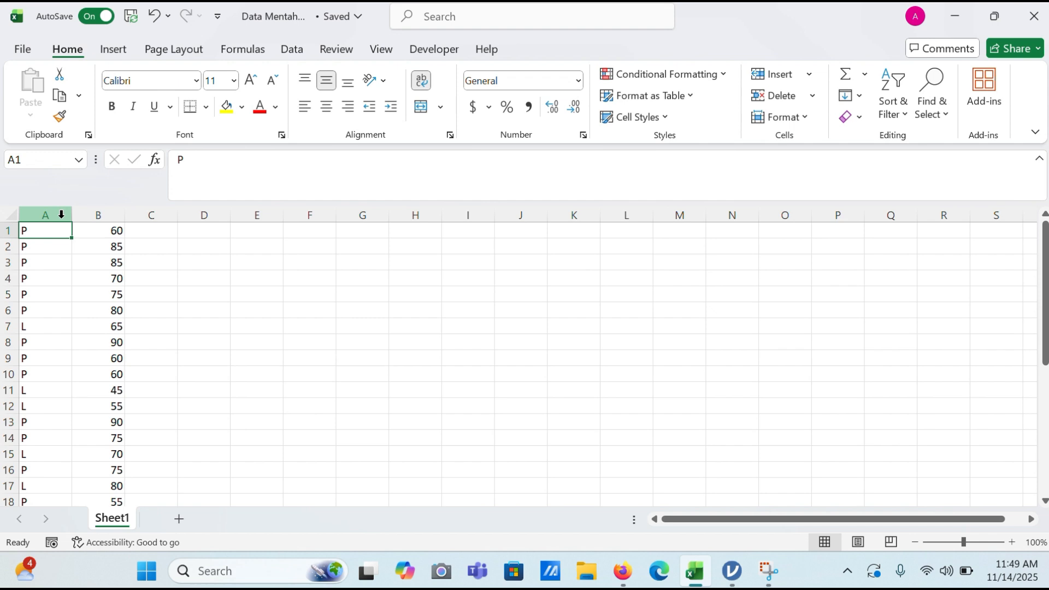
Step: Copy column A of the Excel sheet and paste it into the first data column in jamovi
click(99, 214)
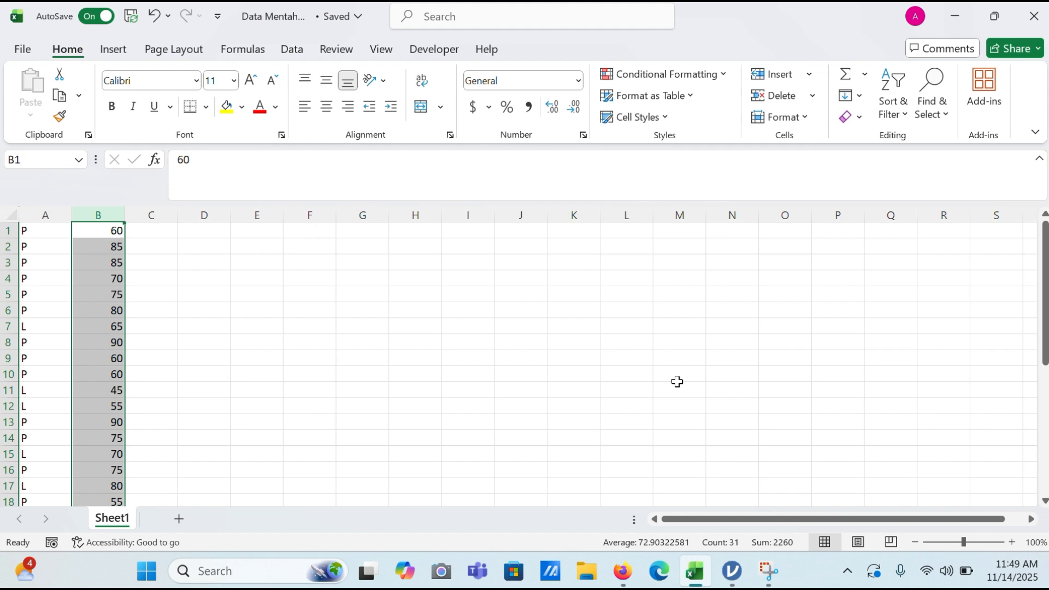
click(437, 21)
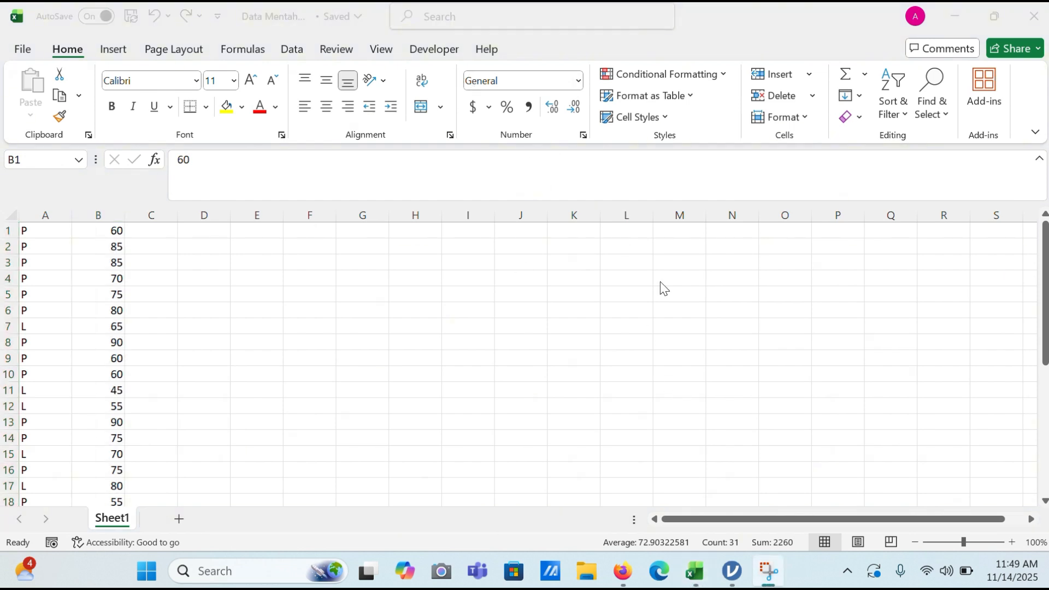
click(46, 213)
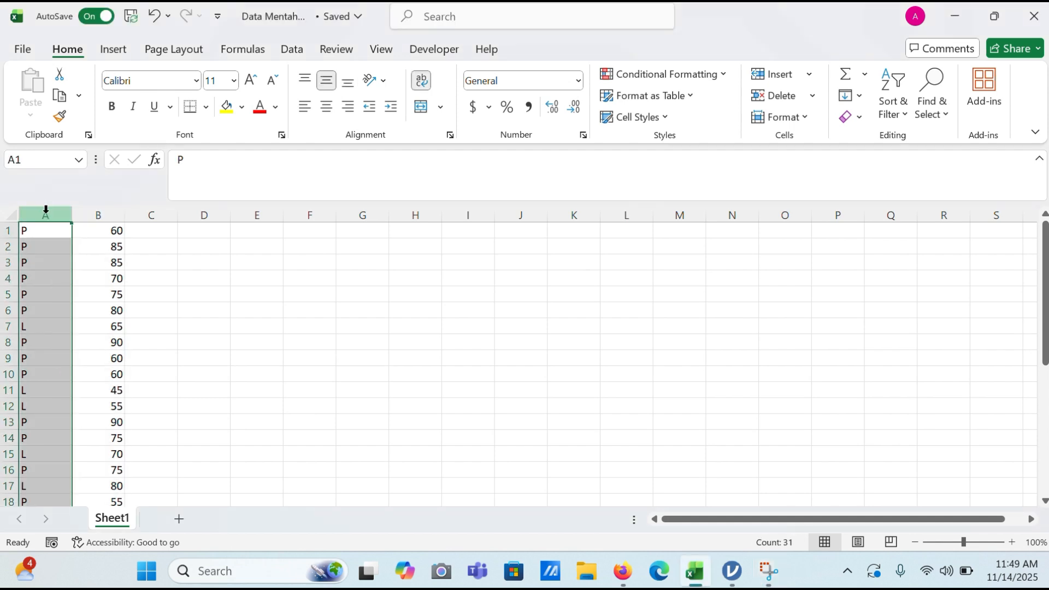
key(ctrl+c)
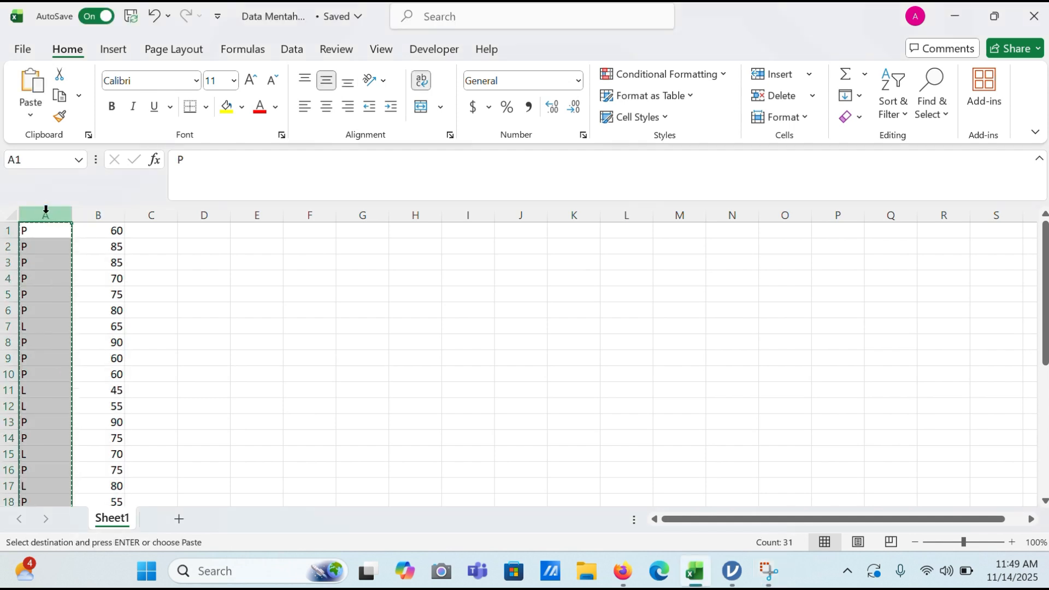
click(730, 579)
click(52, 141)
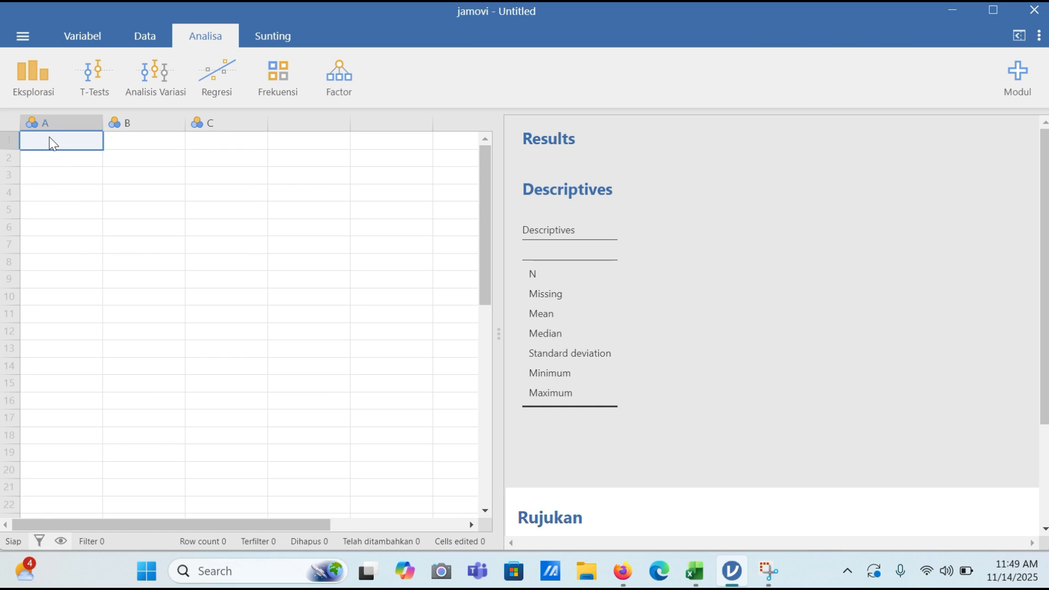
key(ctrl+v)
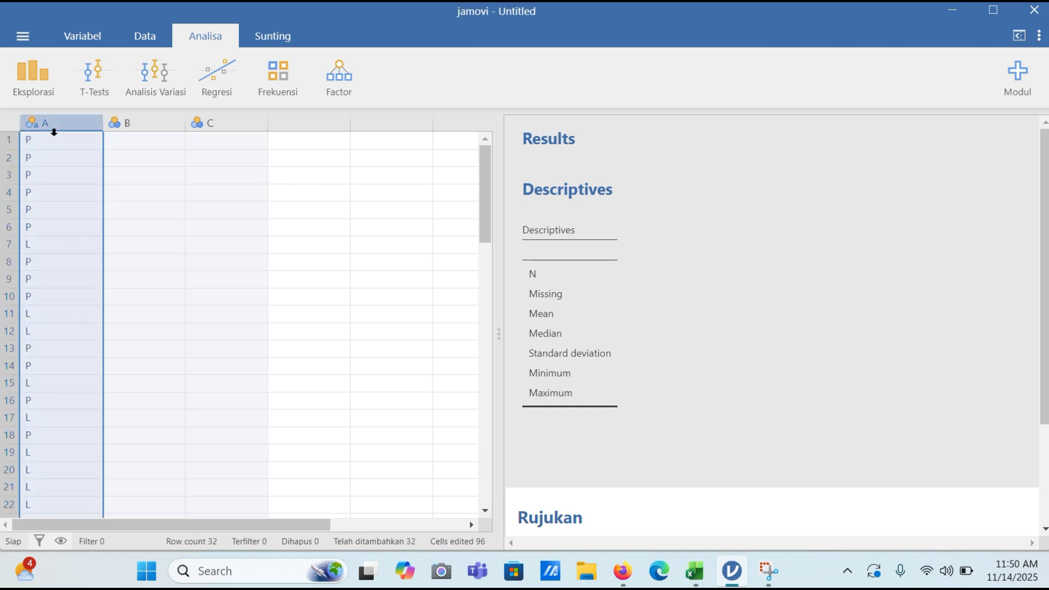
Step: Rename variable A to "Jenis Kelamin" with the data type Text, and close the variable setup
double_click(49, 125)
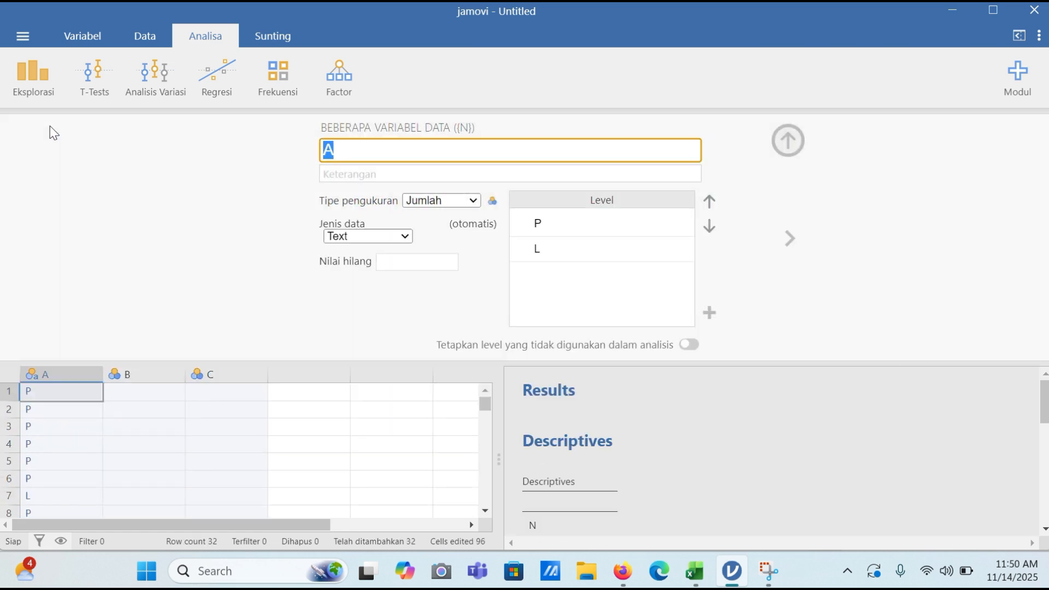
click(360, 158)
key(BackSpace)
text(Jenis Kelamij)
key(BackSpace)
text(n)
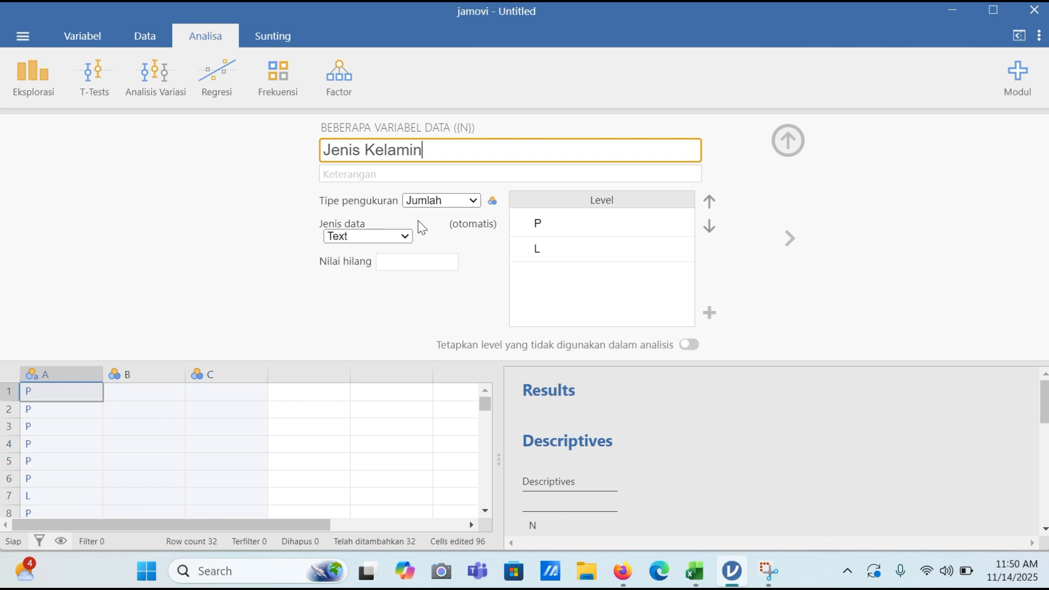
click(402, 236)
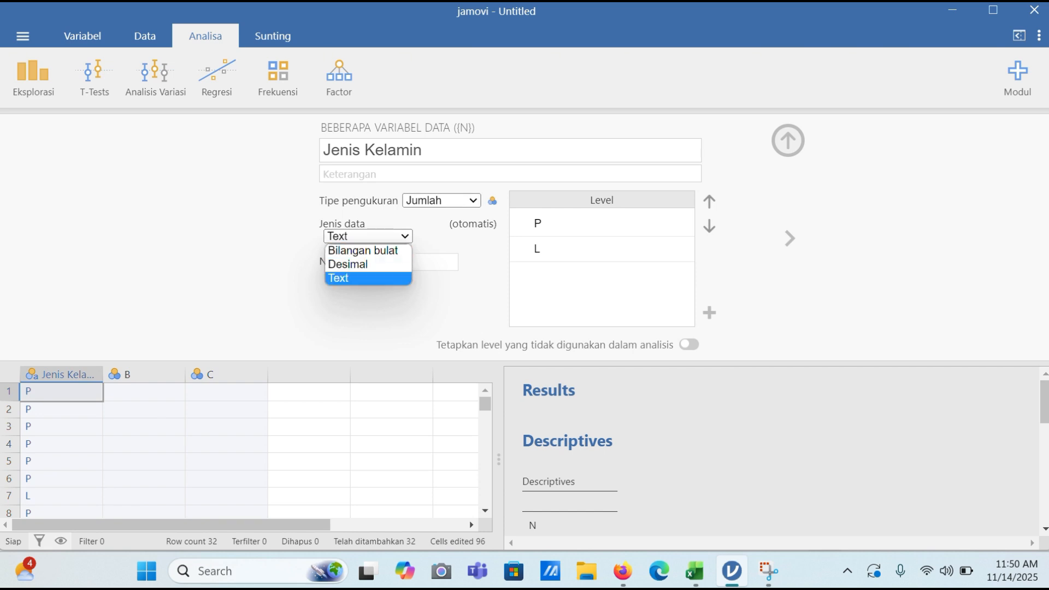
click(363, 279)
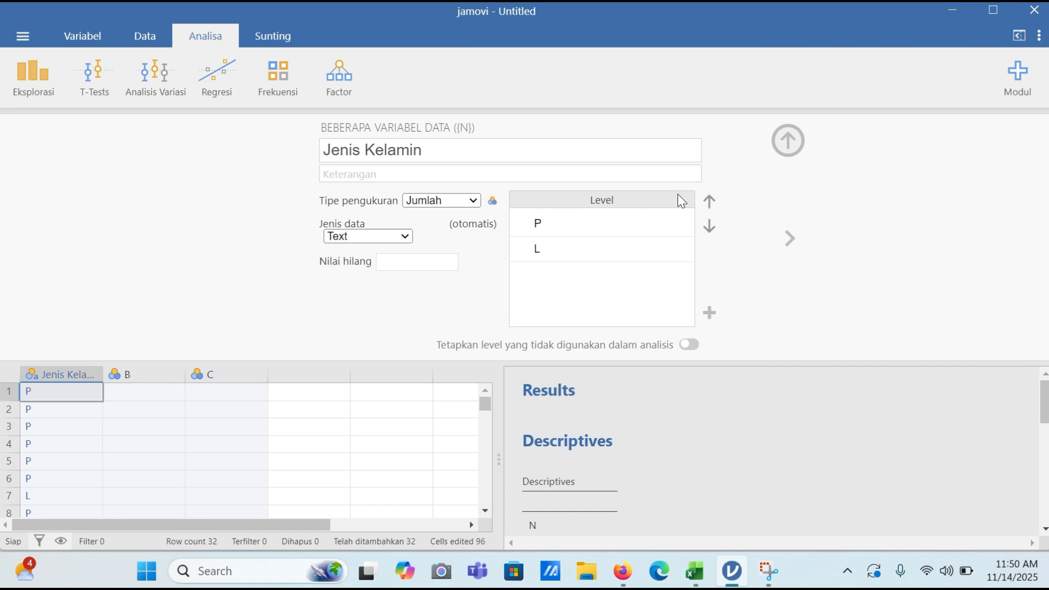
click(788, 142)
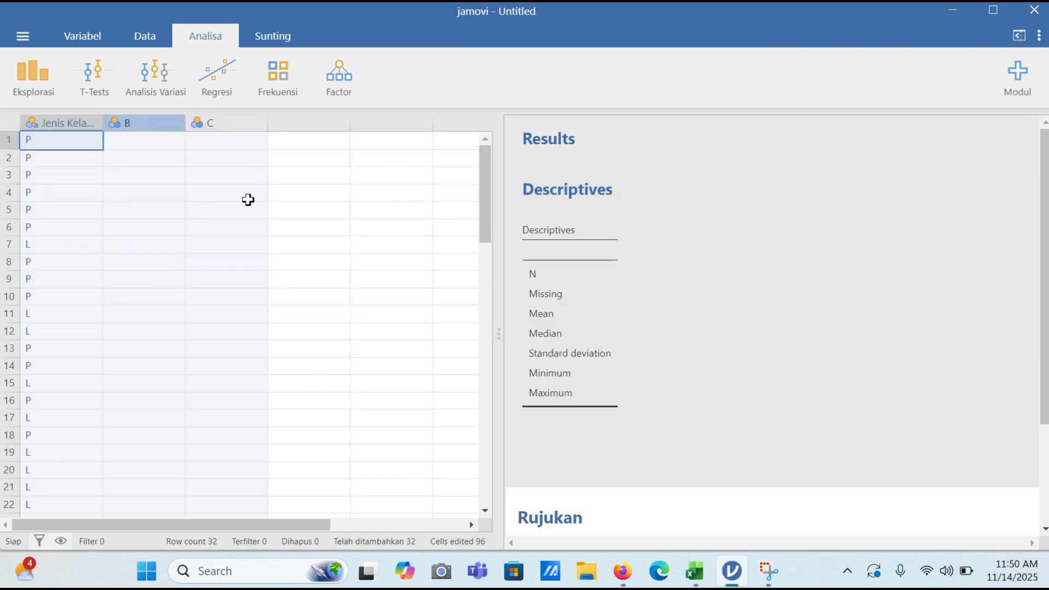
Step: Copy column B of the Excel sheet and paste it into column B in jamovi
click(694, 570)
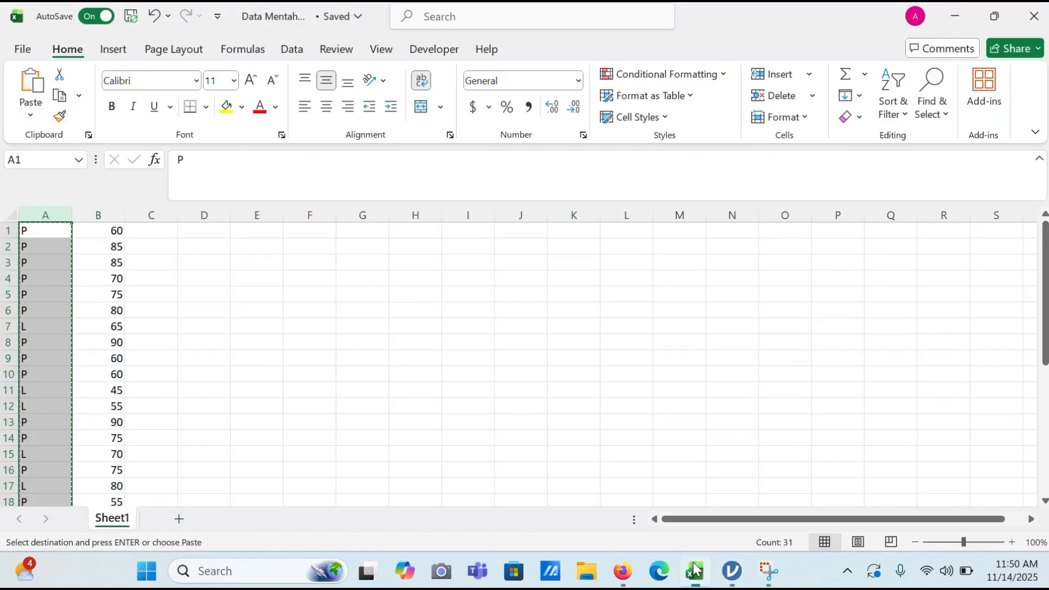
click(100, 215)
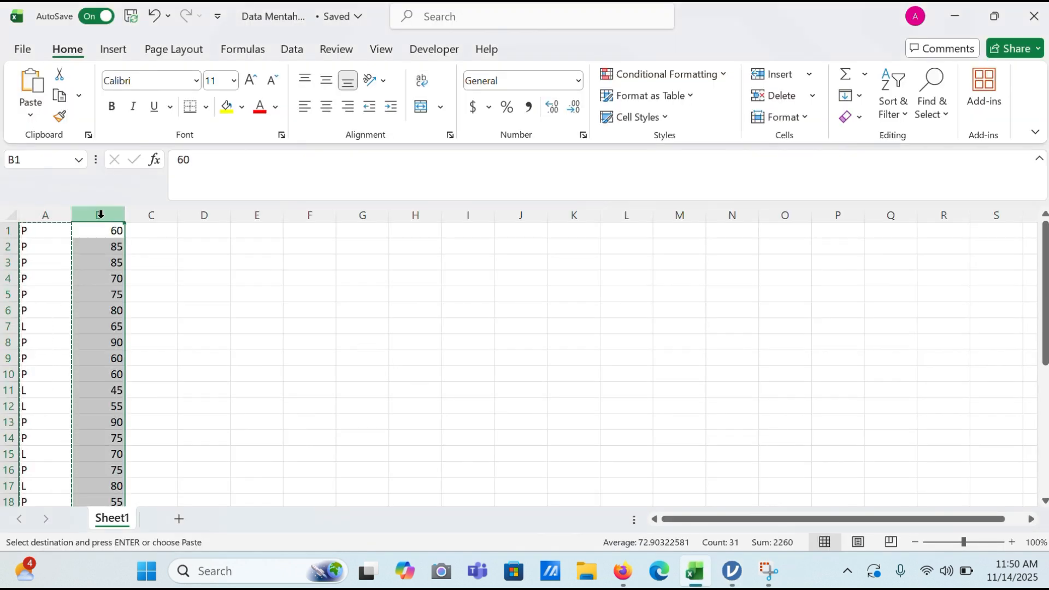
key(Escape)
key(ctrl+c)
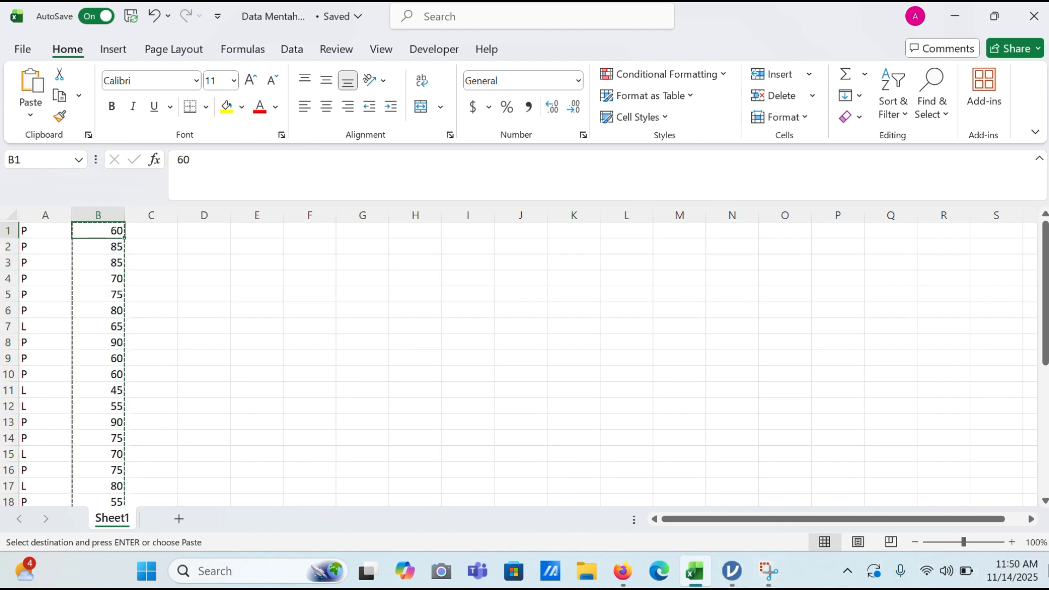
click(738, 577)
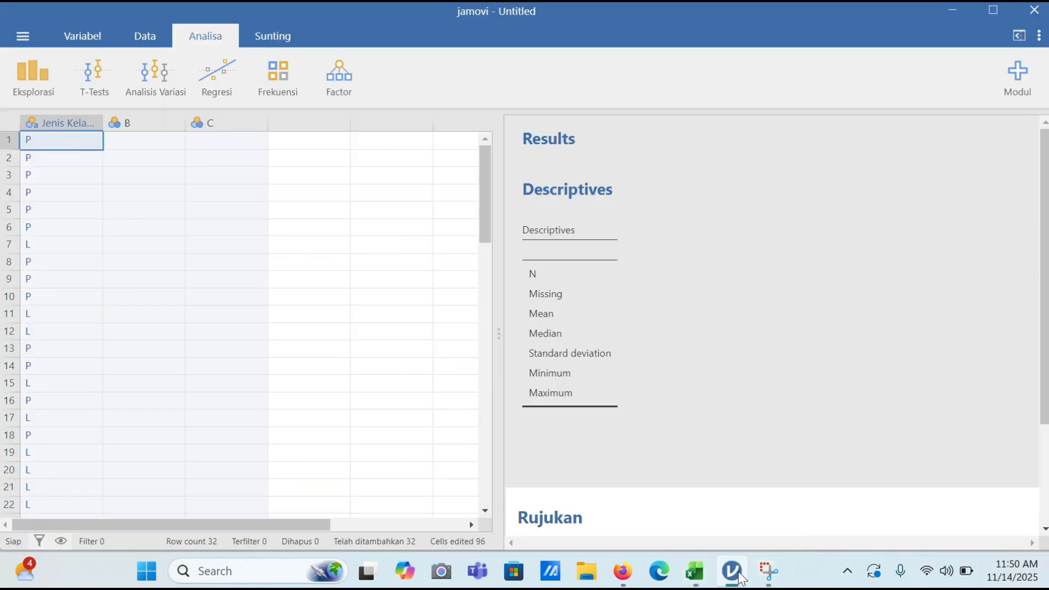
click(145, 121)
key(ctrl+v)
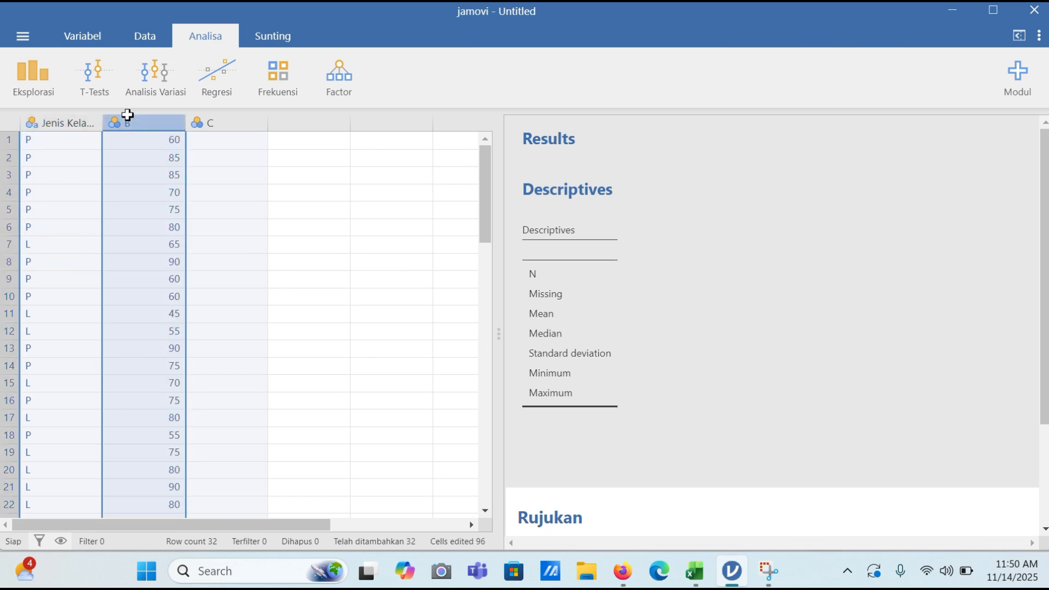
Step: Rename variable B to "Nilai Test" with the data type Bilangan bulat, and close the variable setup
double_click(133, 122)
click(375, 152)
key(BackSpace)
text(N)
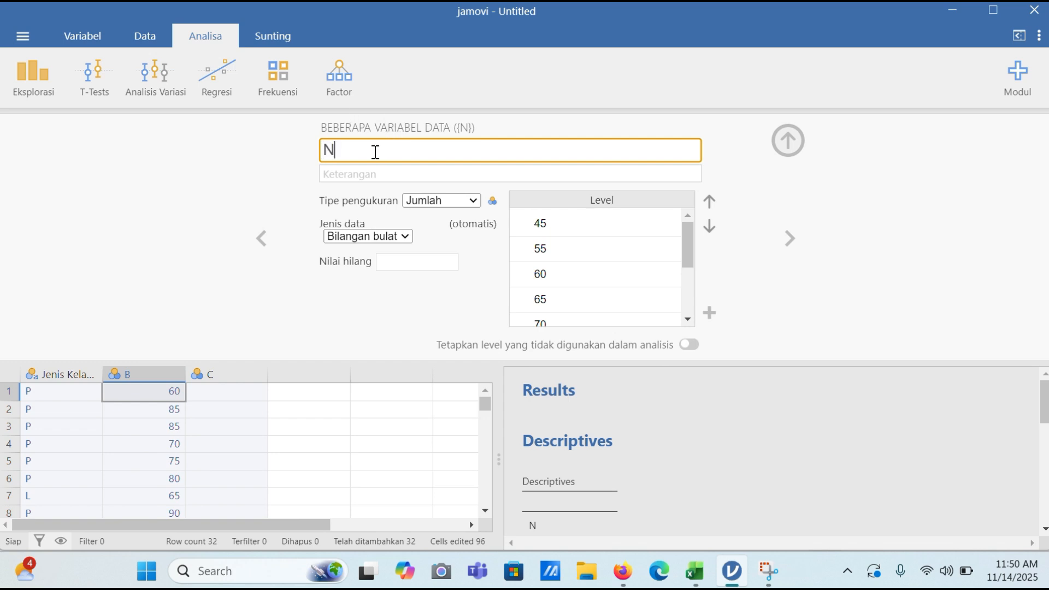
text(ilai Test)
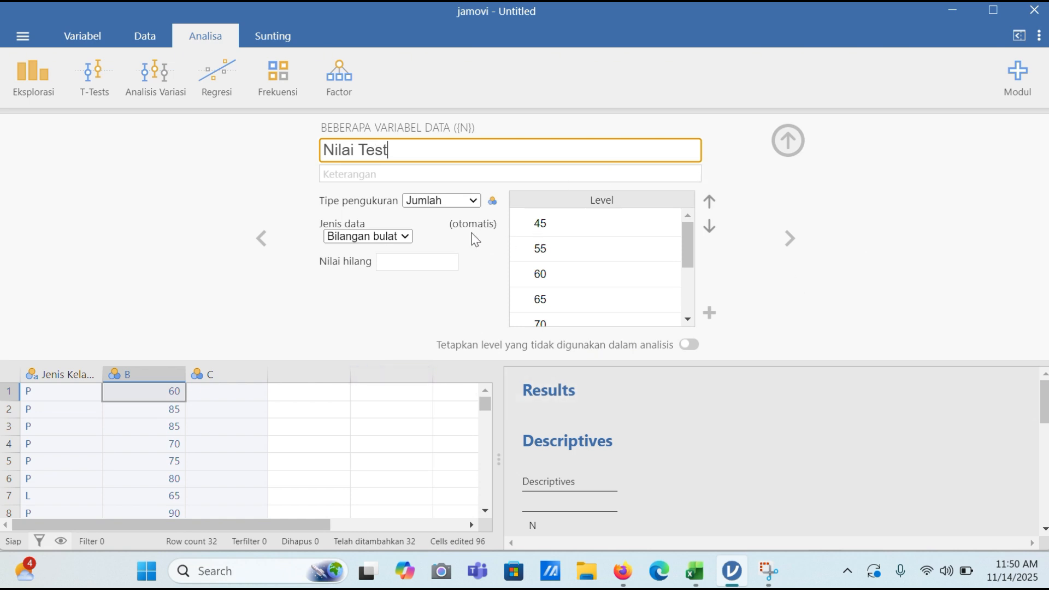
click(405, 238)
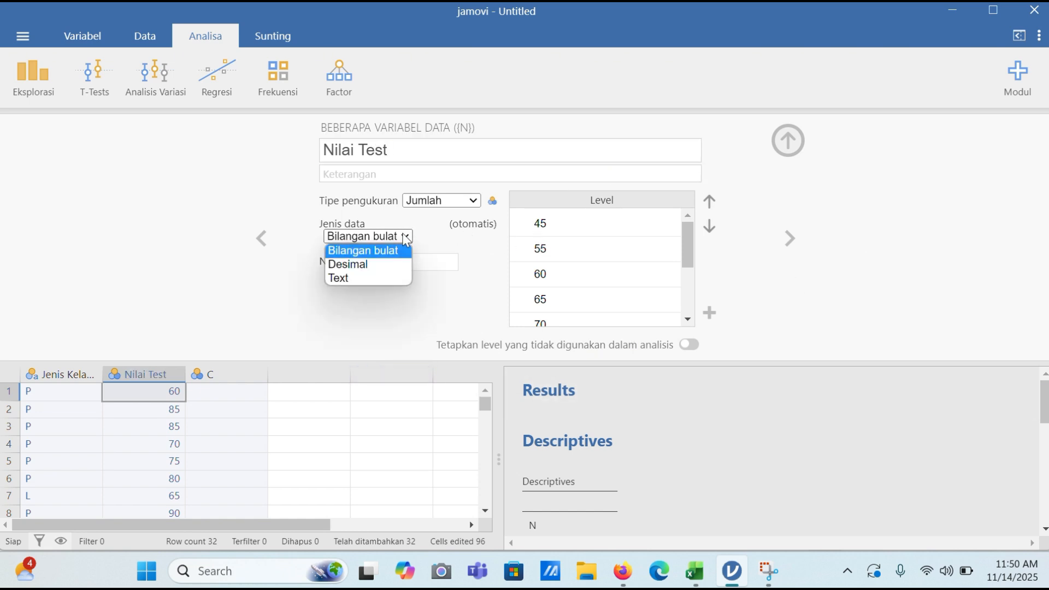
click(377, 249)
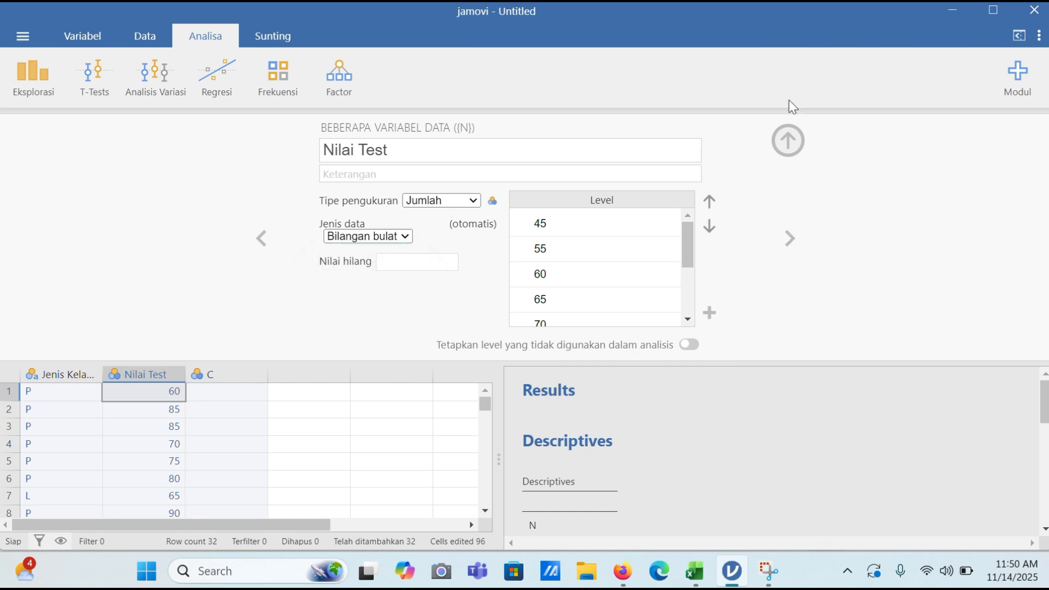
click(794, 146)
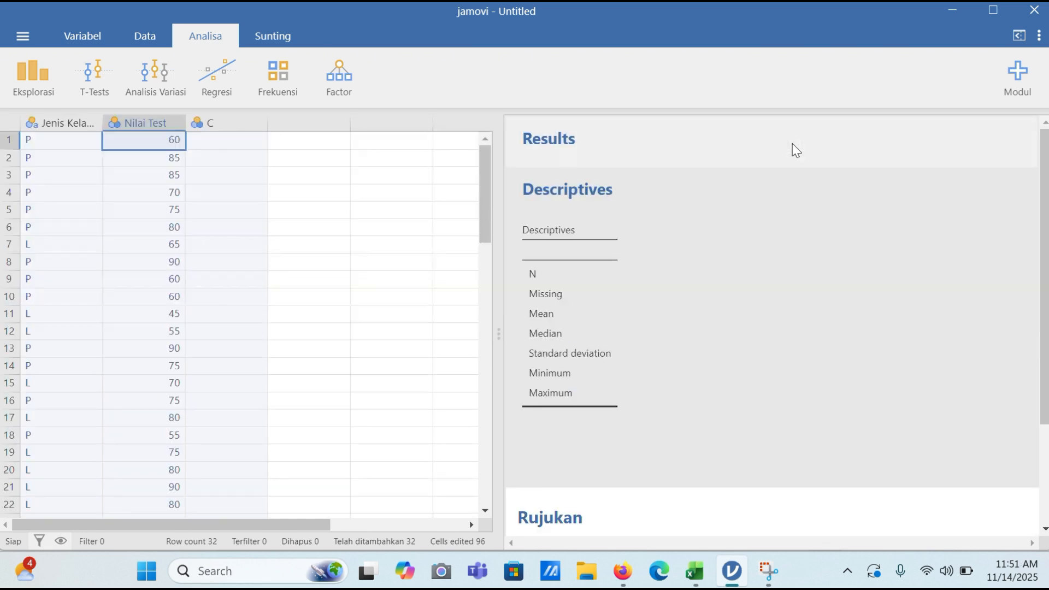
Step: Create a Descriptives analysis with Jenis Kelamin and Nilai Test as its variables
scroll(280, 283, down, 1)
scroll(279, 283, up, 1)
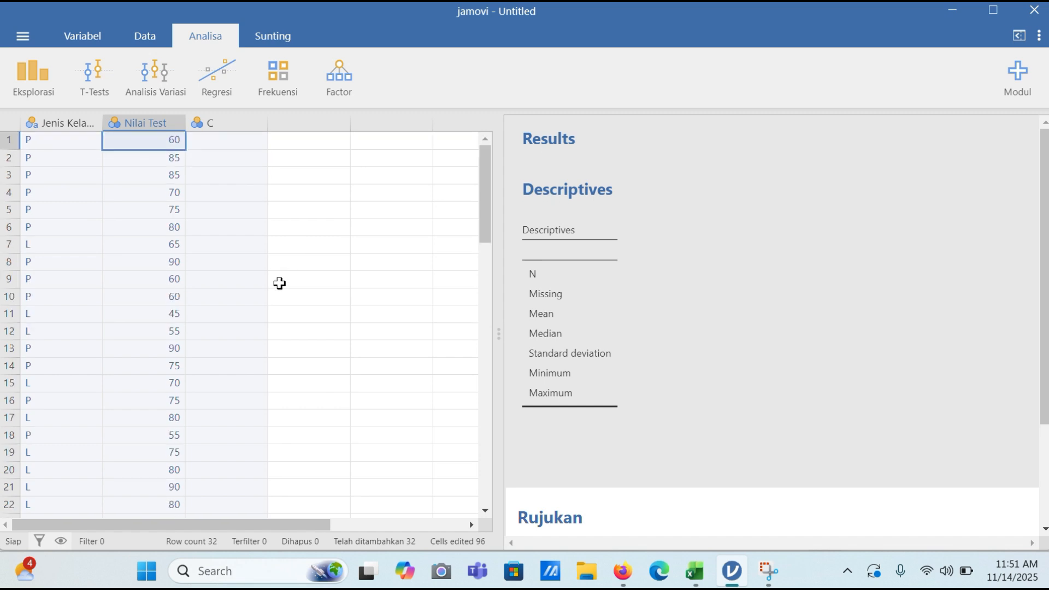
click(51, 74)
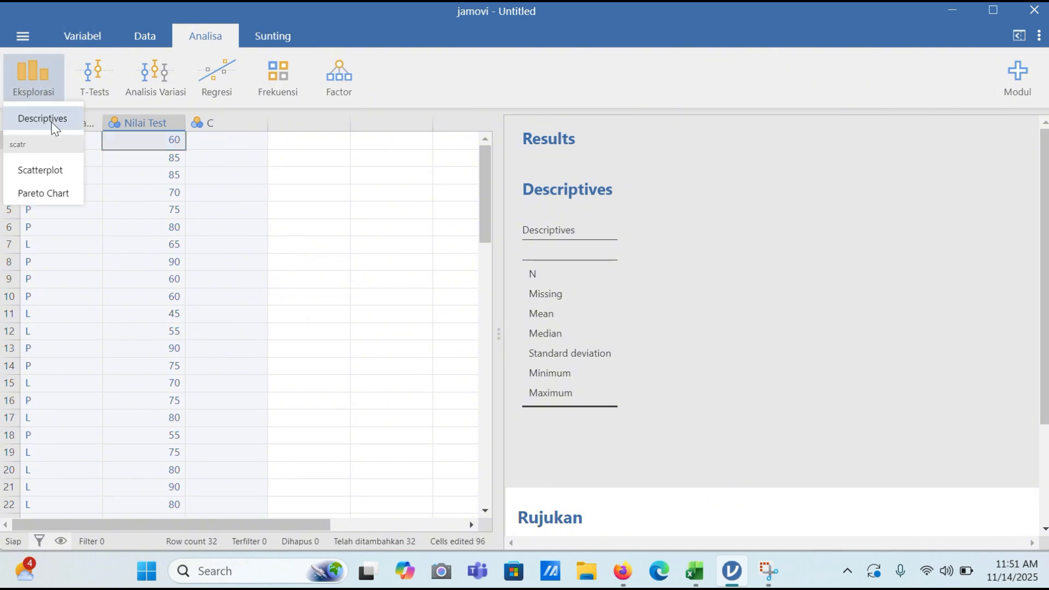
click(67, 123)
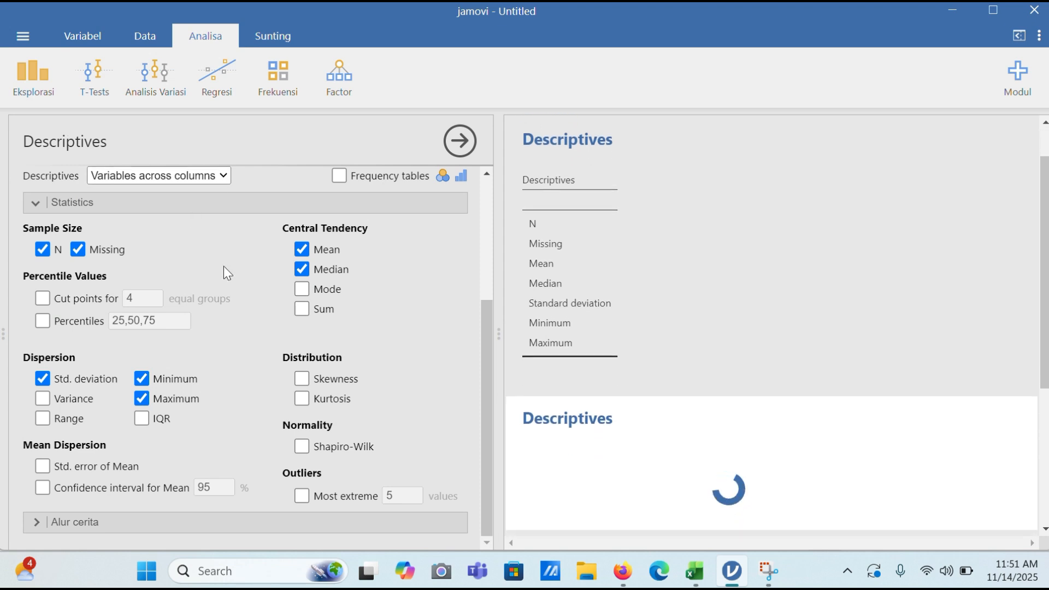
scroll(224, 266, up, 3)
scroll(224, 267, up, 1)
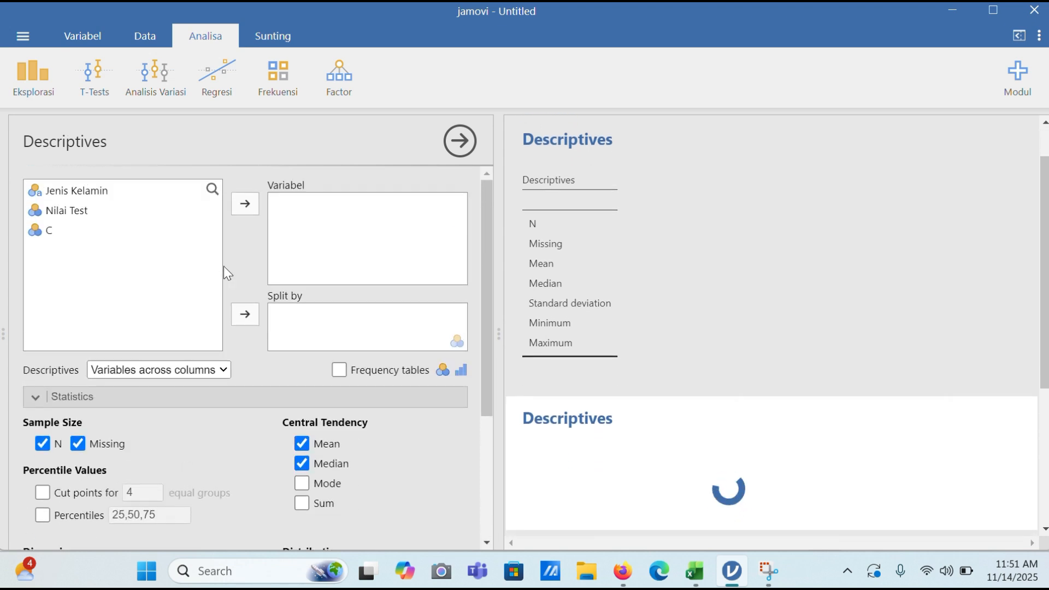
click(174, 190)
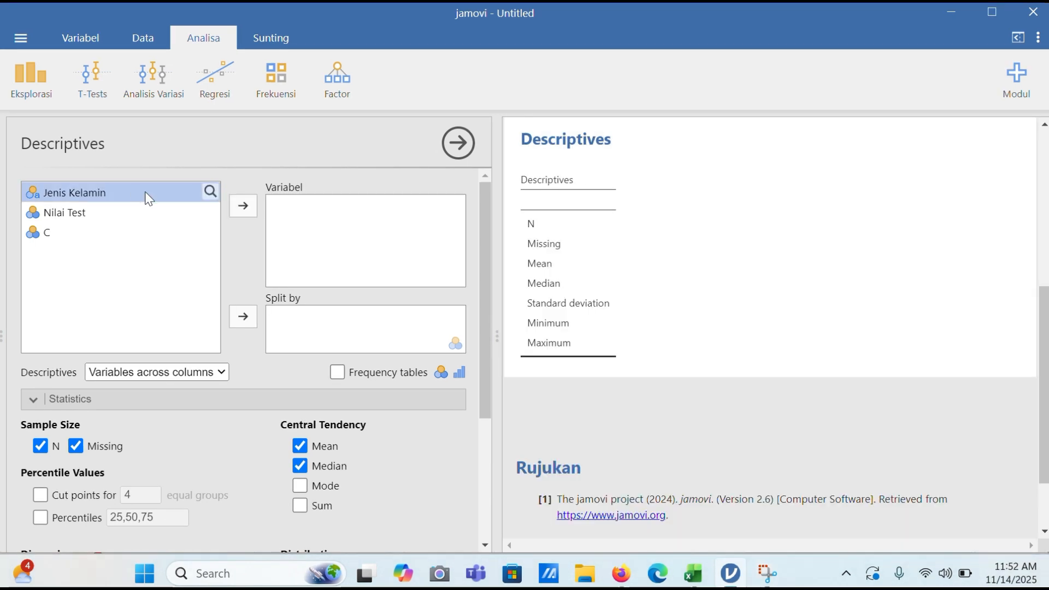
click(243, 205)
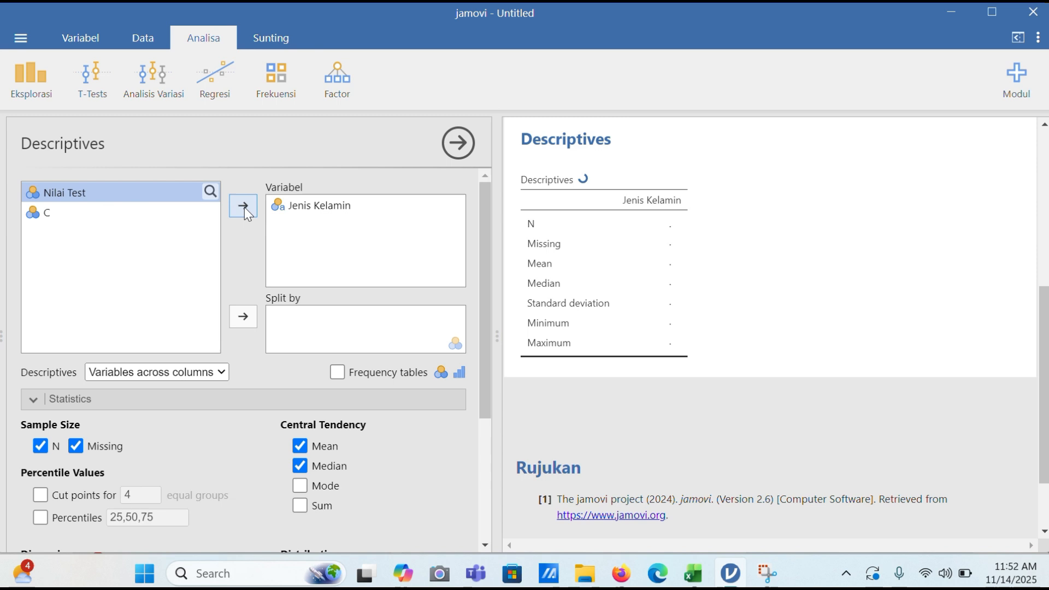
click(246, 207)
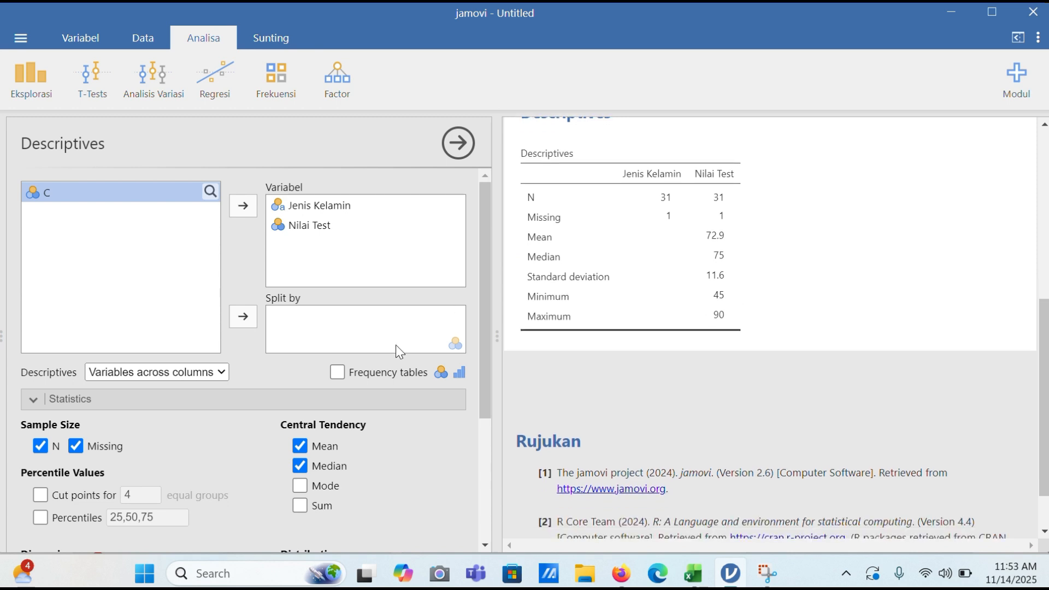
Step: Clear Mean and Median from the central tendency statistics and enable both again
scroll(397, 346, down, 1)
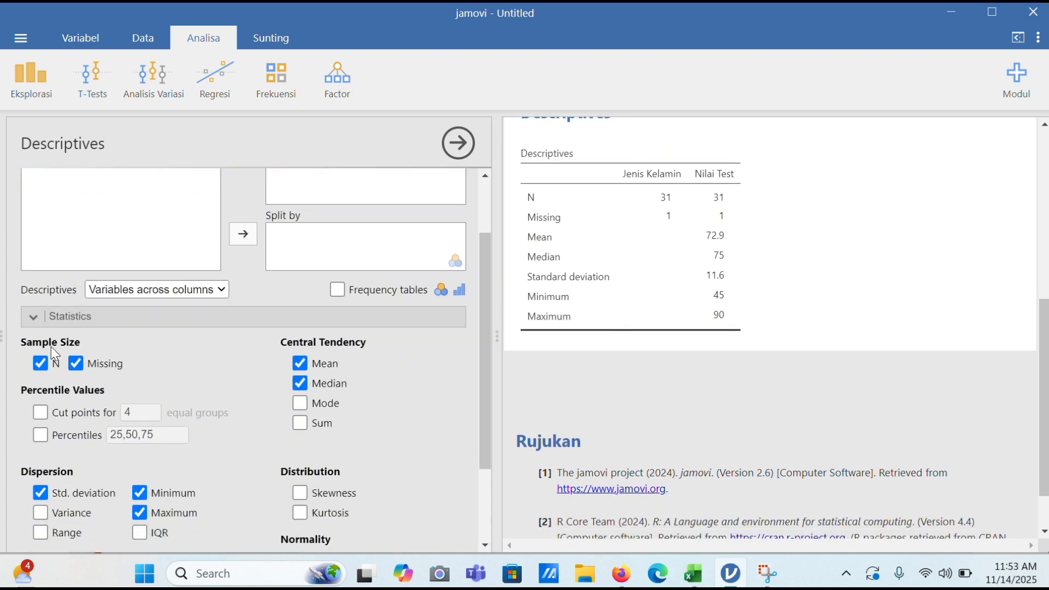
scroll(46, 417, down, 1)
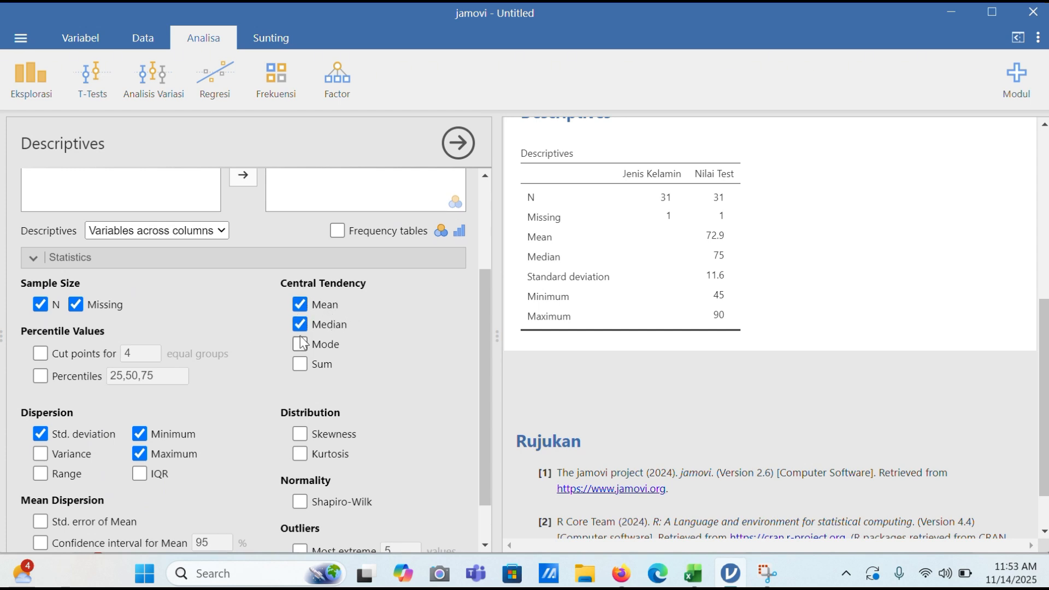
click(300, 304)
click(300, 324)
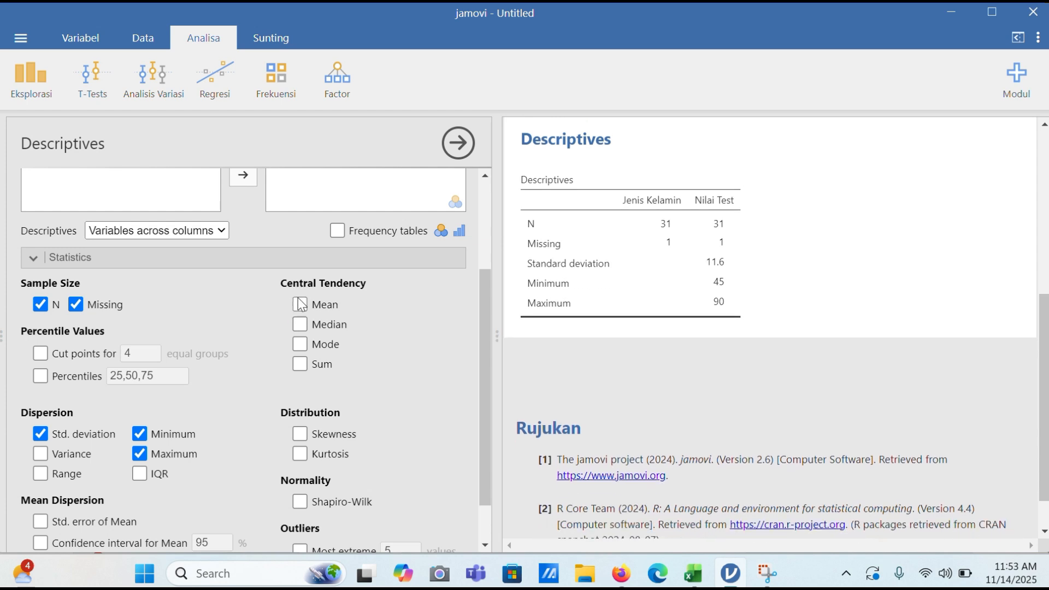
click(300, 305)
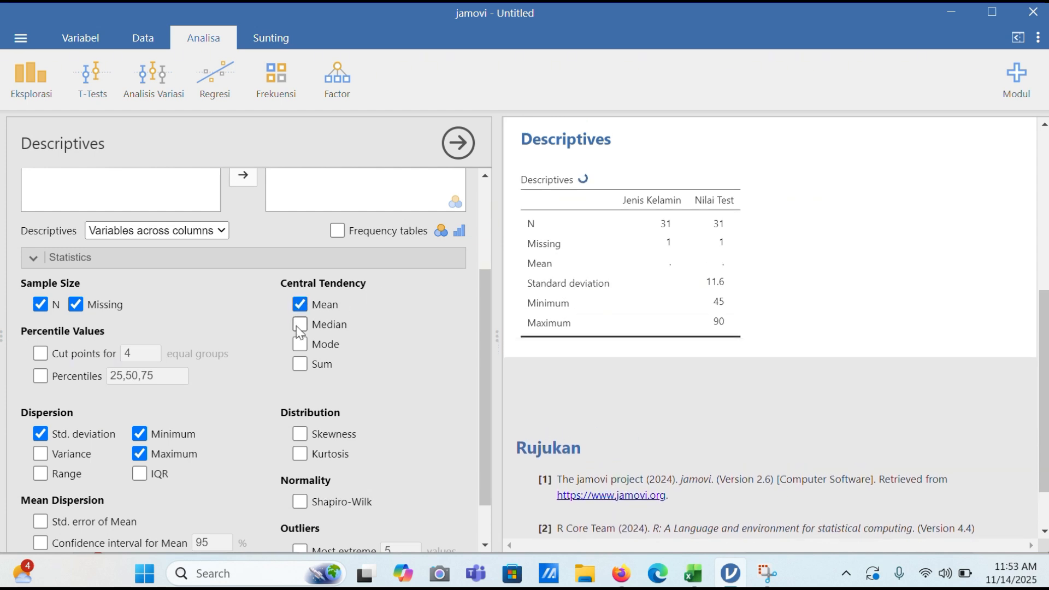
click(299, 325)
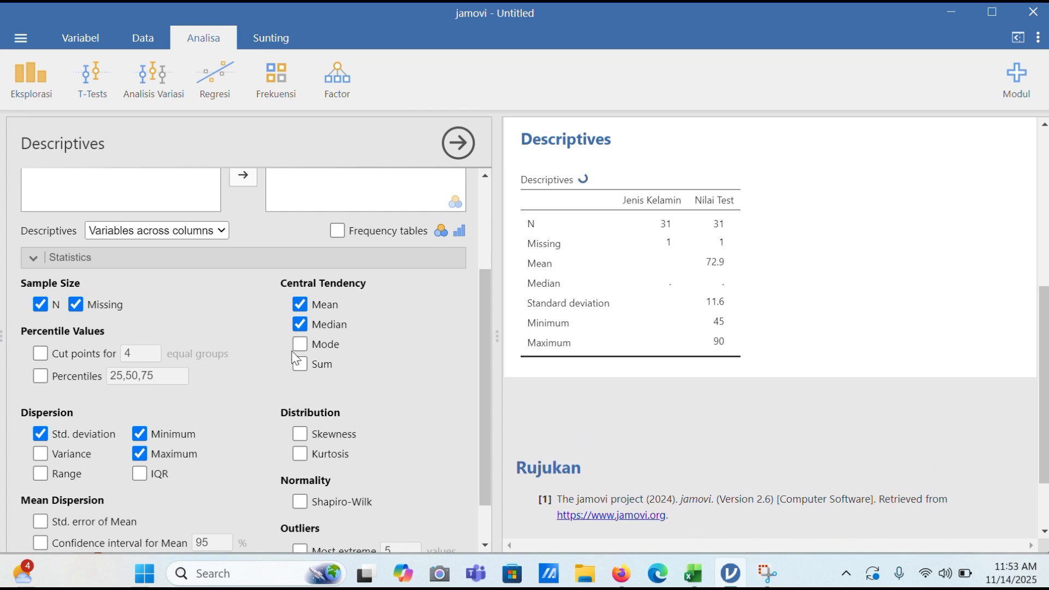
Step: Add Mode and Sum to the central tendency statistics of the Descriptives analysis
click(300, 345)
click(301, 365)
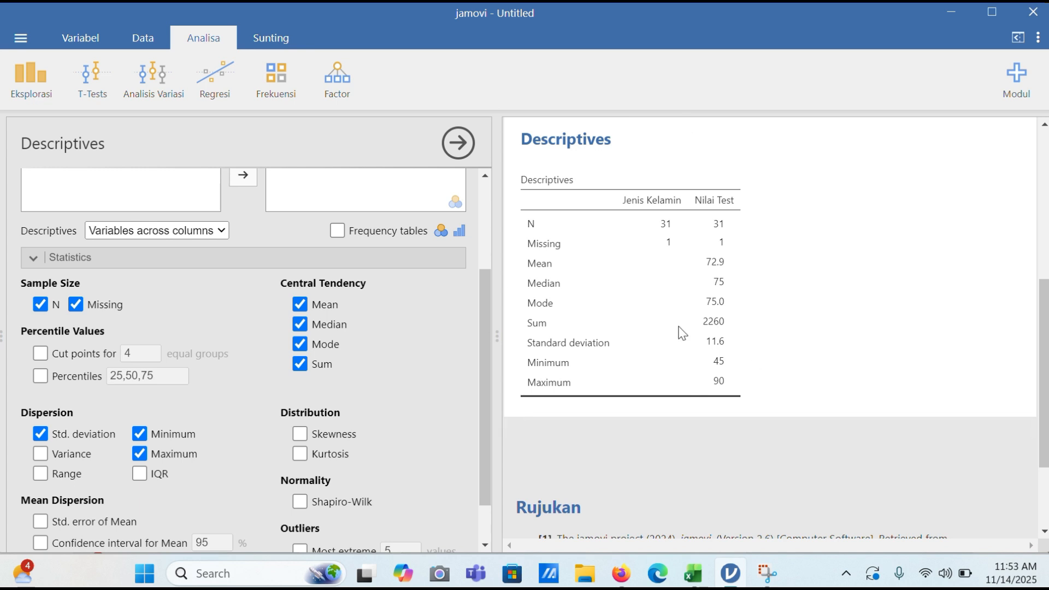
scroll(395, 437, down, 1)
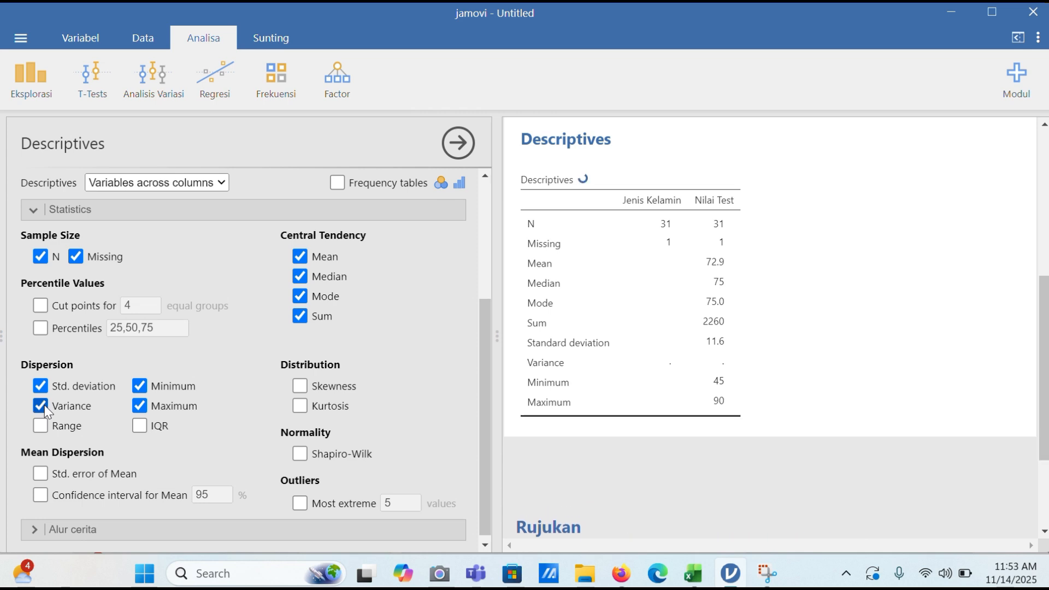
Step: Add Range and IQR to the dispersion statistics of the Descriptives analysis
scroll(129, 411, down, 1)
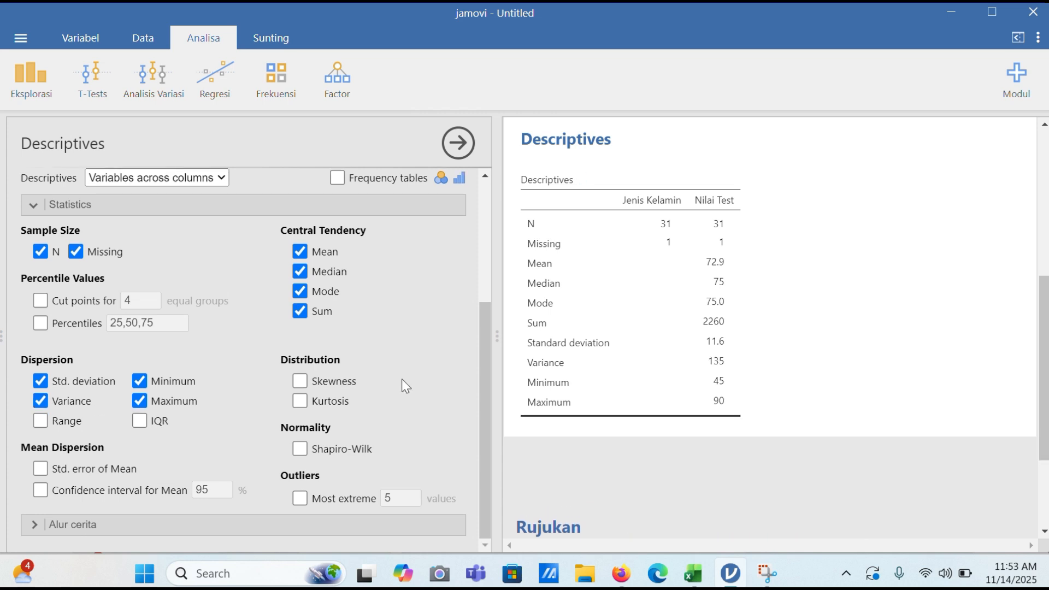
click(47, 418)
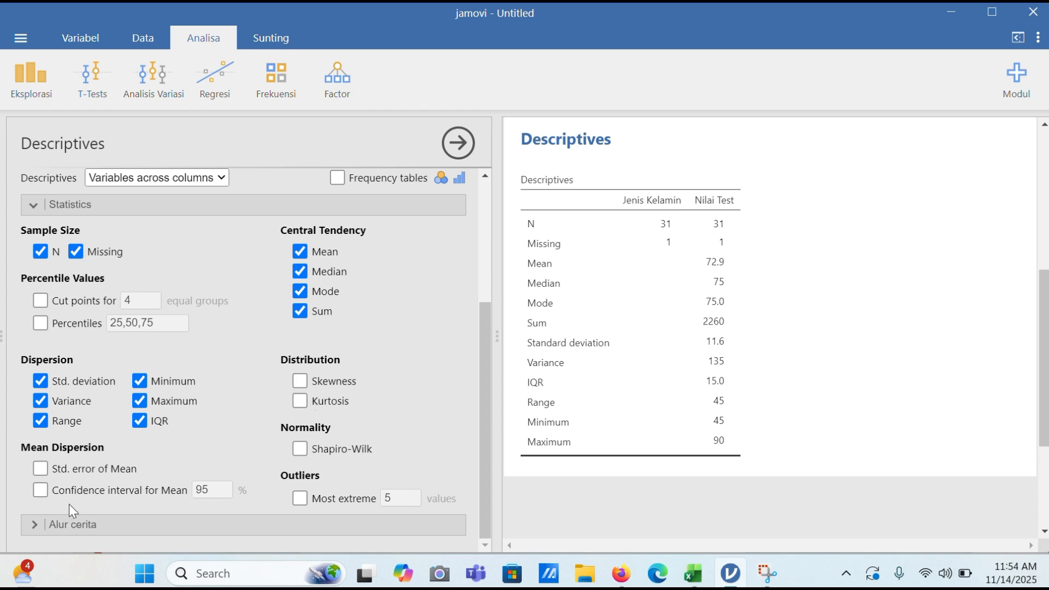
Step: Try a histogram in the Descriptives plots (Alur cerita), and use a bar plot instead
click(34, 522)
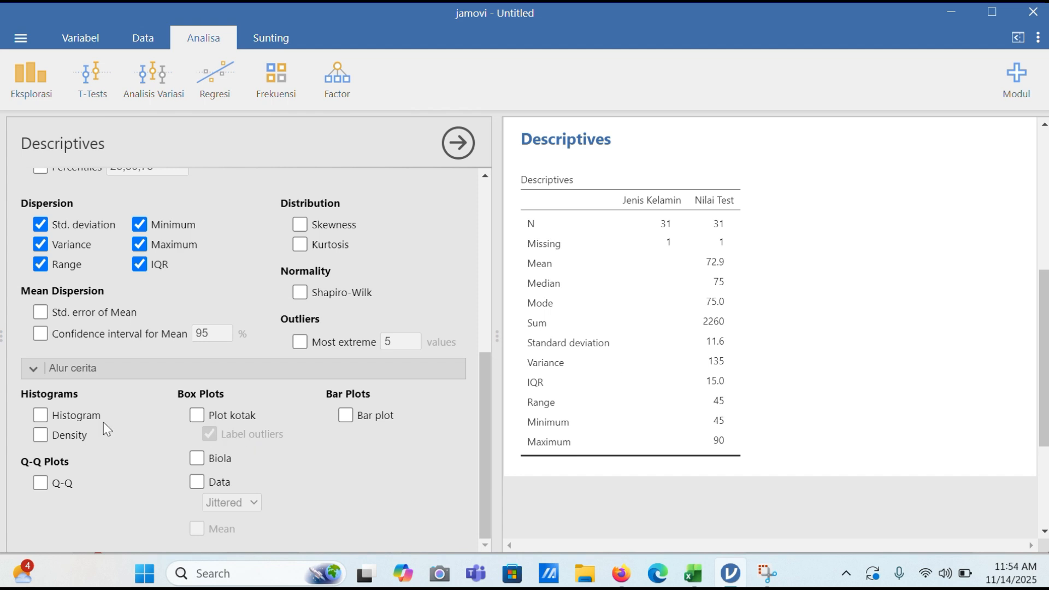
click(49, 416)
scroll(654, 453, down, 3)
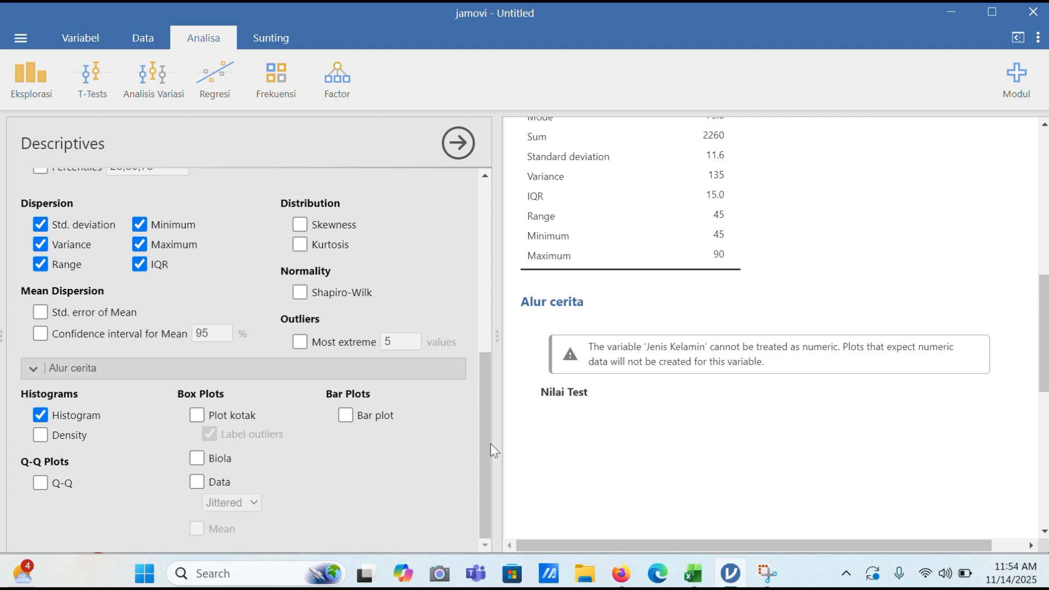
click(353, 419)
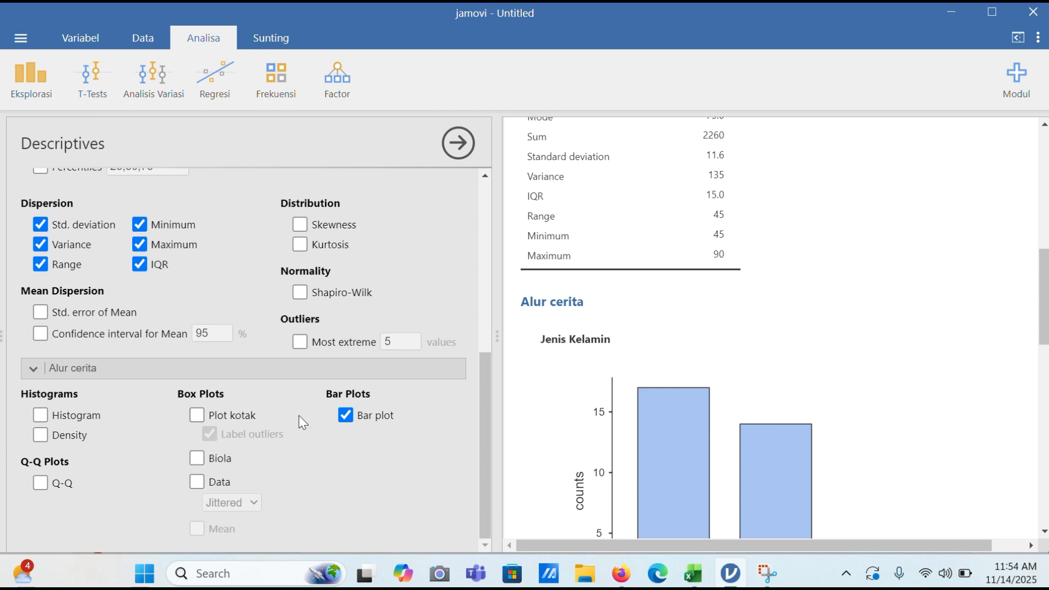
Step: Examine the bar plots of Jenis Kelamin and Nilai Test in the Descriptives results
scroll(739, 386, down, 3)
scroll(738, 387, down, 6)
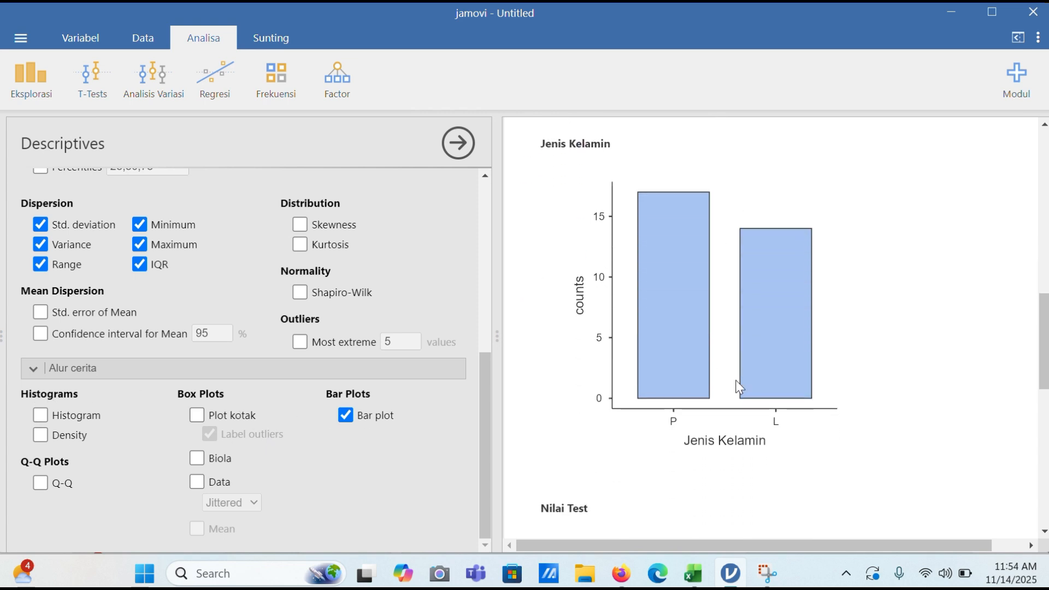
scroll(739, 387, down, 3)
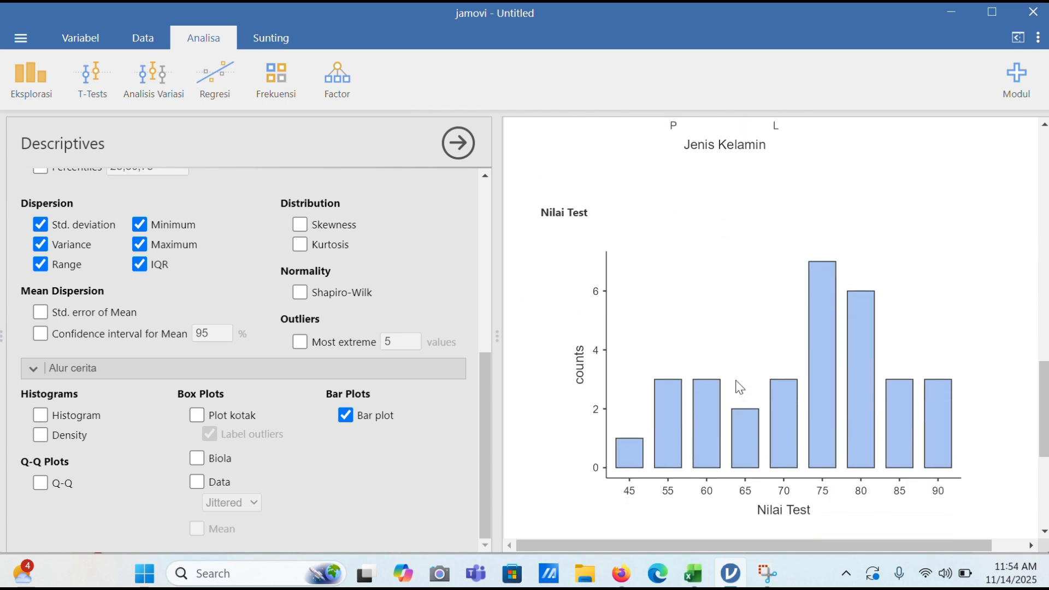
scroll(739, 386, up, 2)
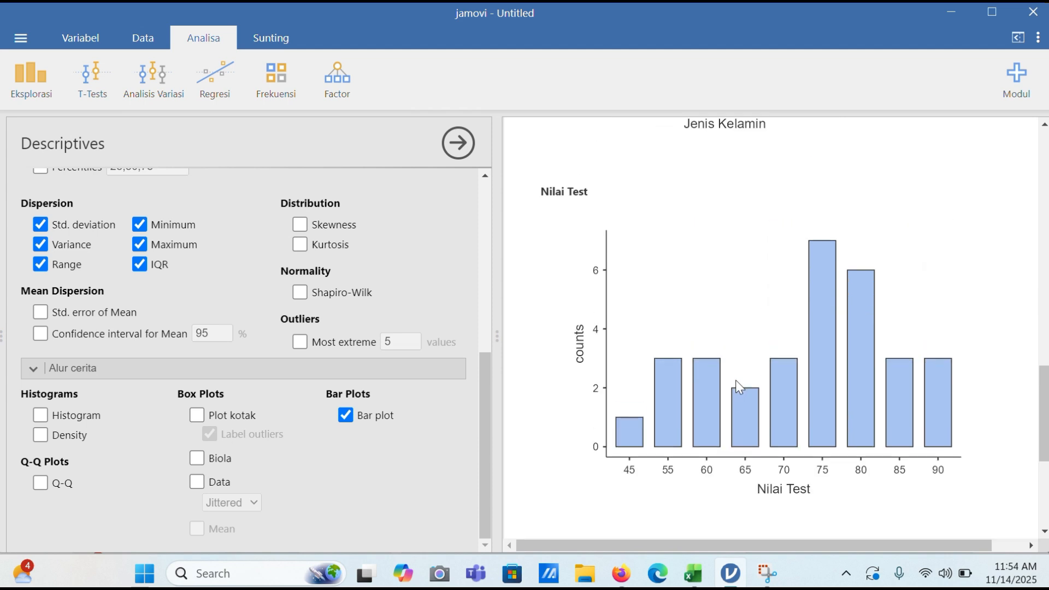
scroll(736, 381, down, 3)
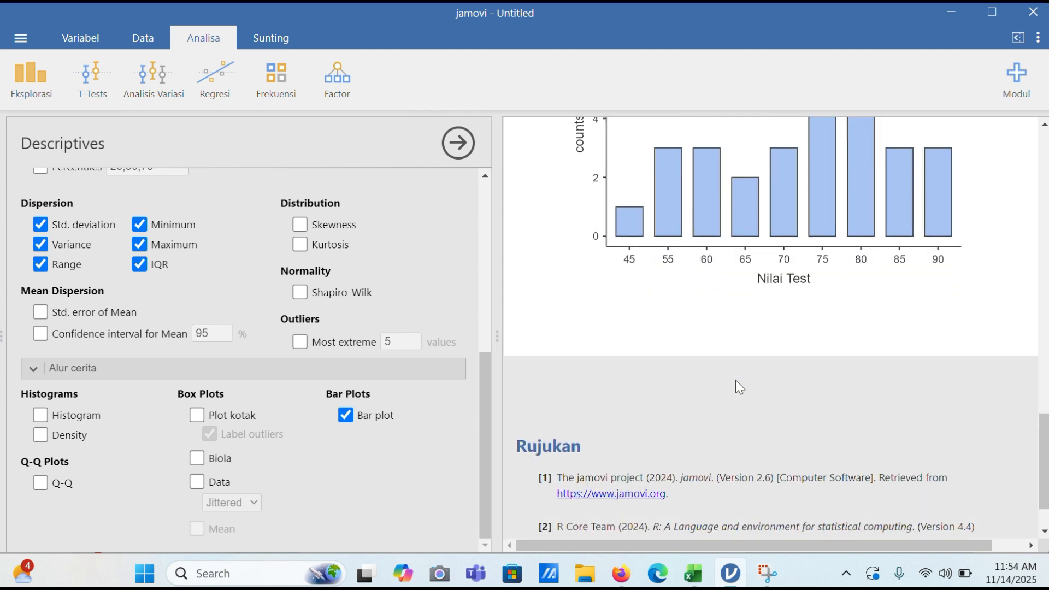
scroll(739, 386, up, 10)
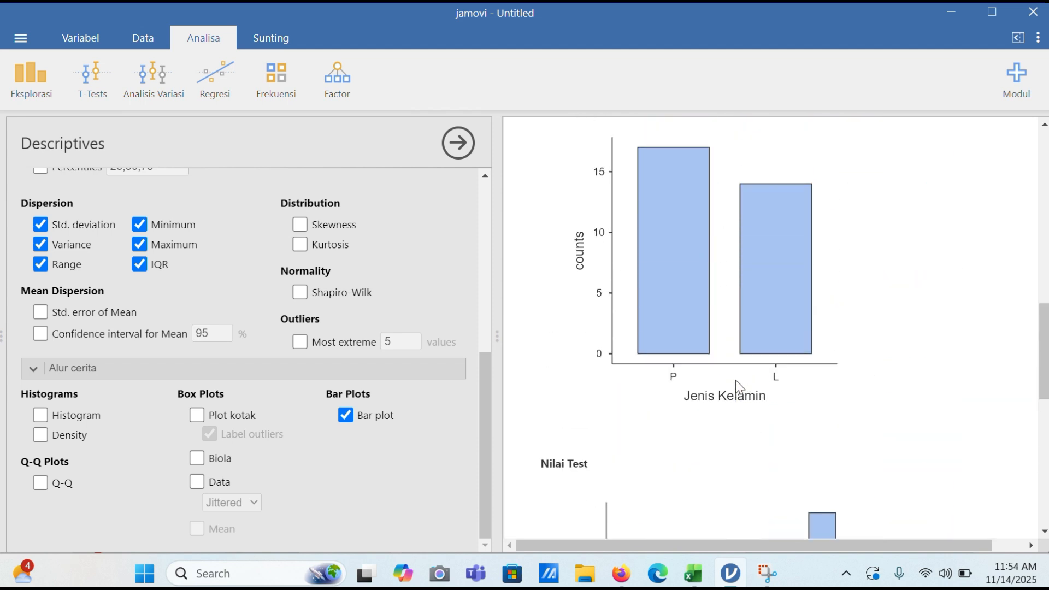
scroll(738, 387, up, 1)
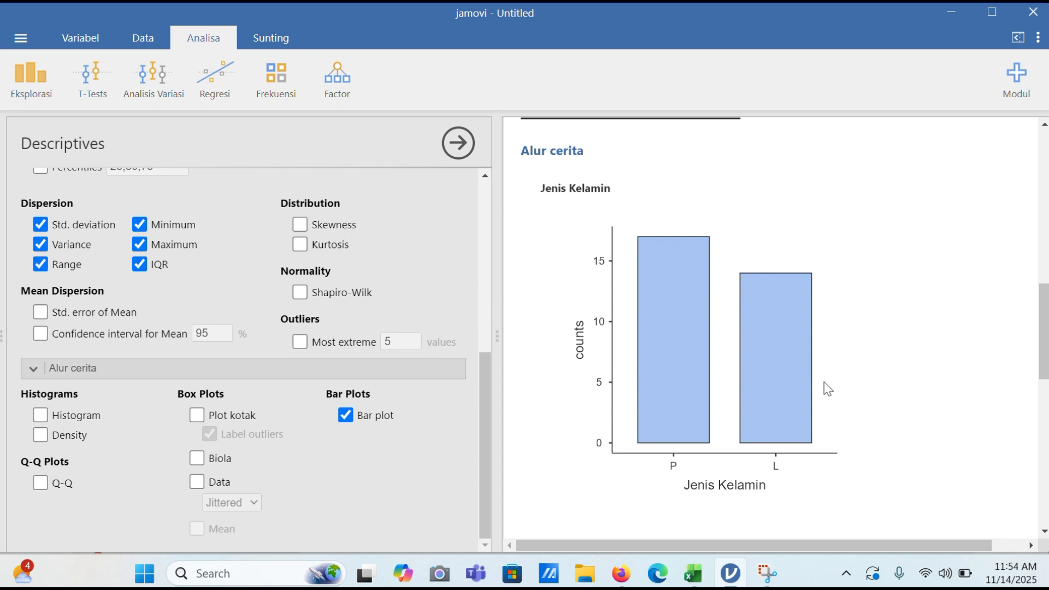
scroll(760, 436, down, 1)
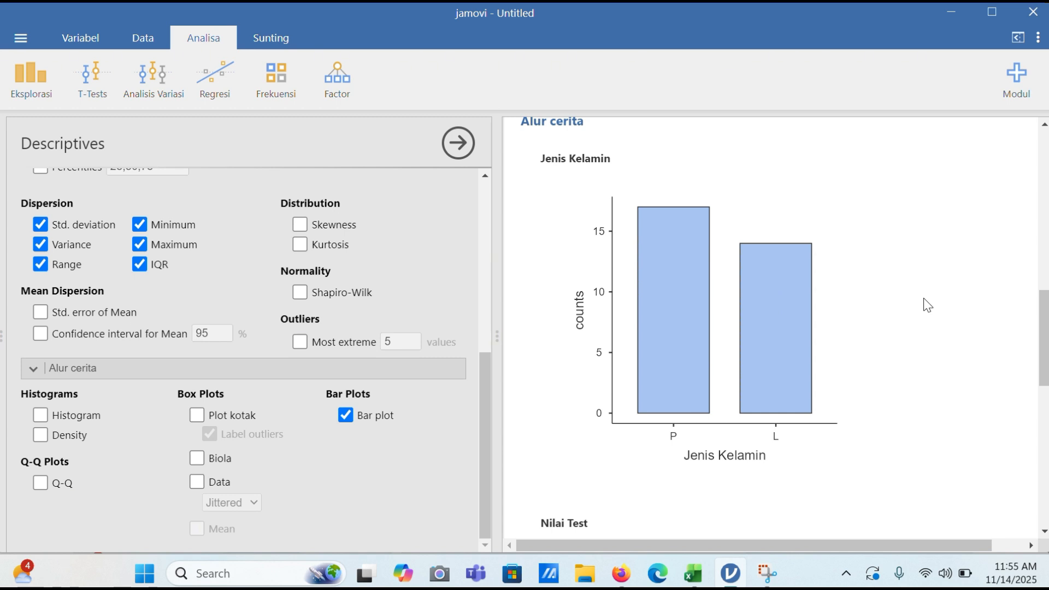
scroll(883, 322, down, 1)
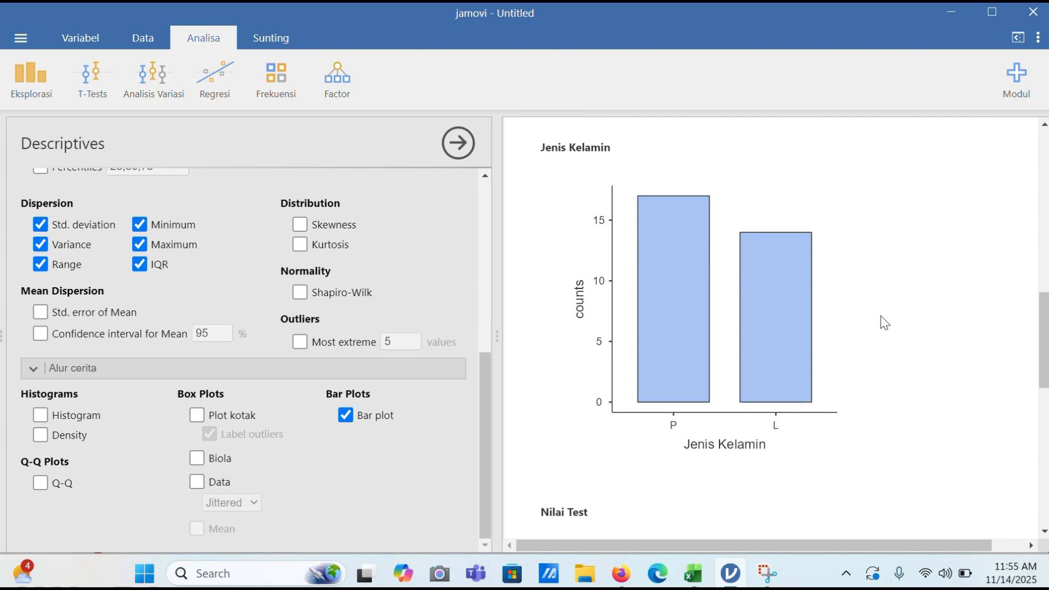
scroll(884, 322, down, 6)
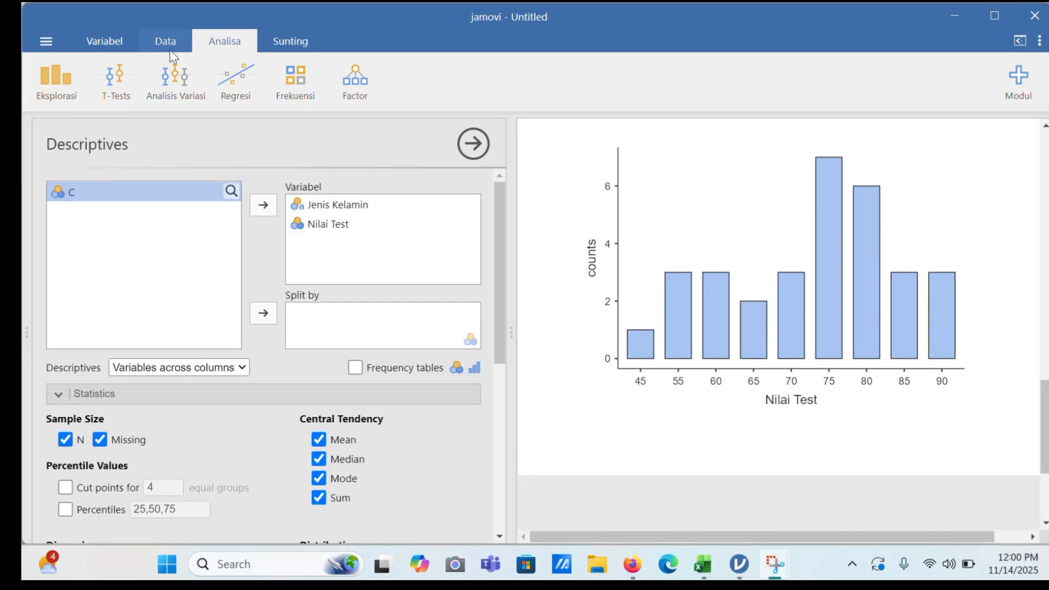
Step: Create an Analisis Variasi (ANOVA) with Nilai Test as the dependent variable and Jenis Kelamin as the fixed factor
click(180, 86)
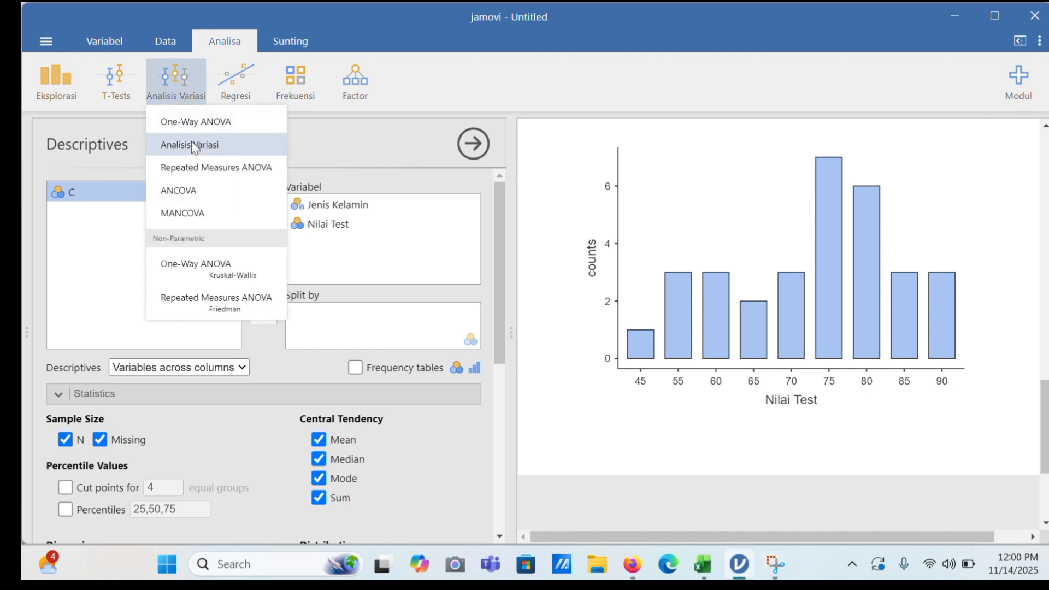
click(239, 151)
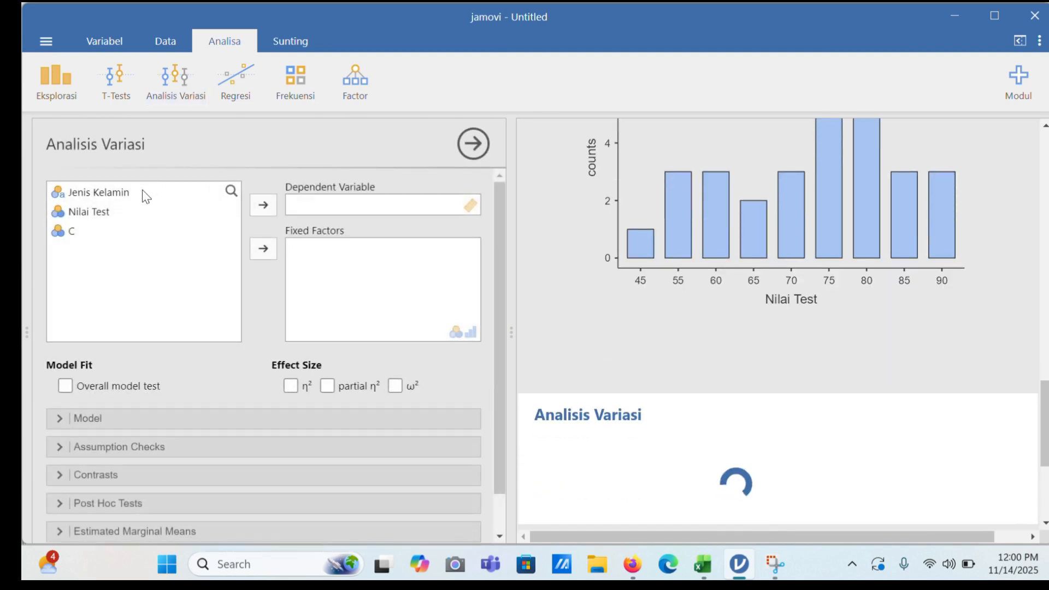
scroll(598, 246, down, 1)
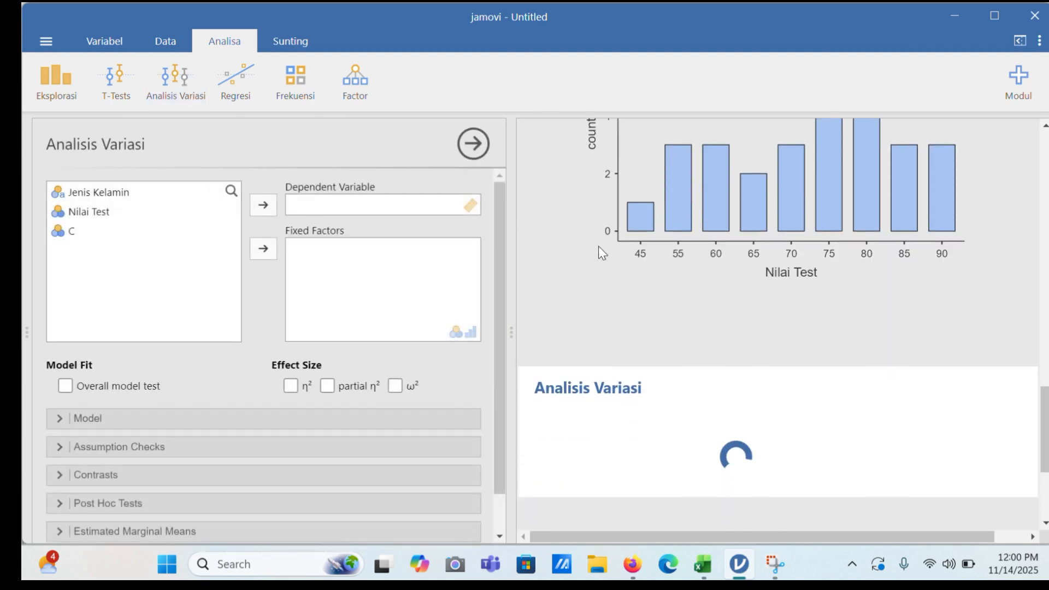
scroll(598, 246, down, 3)
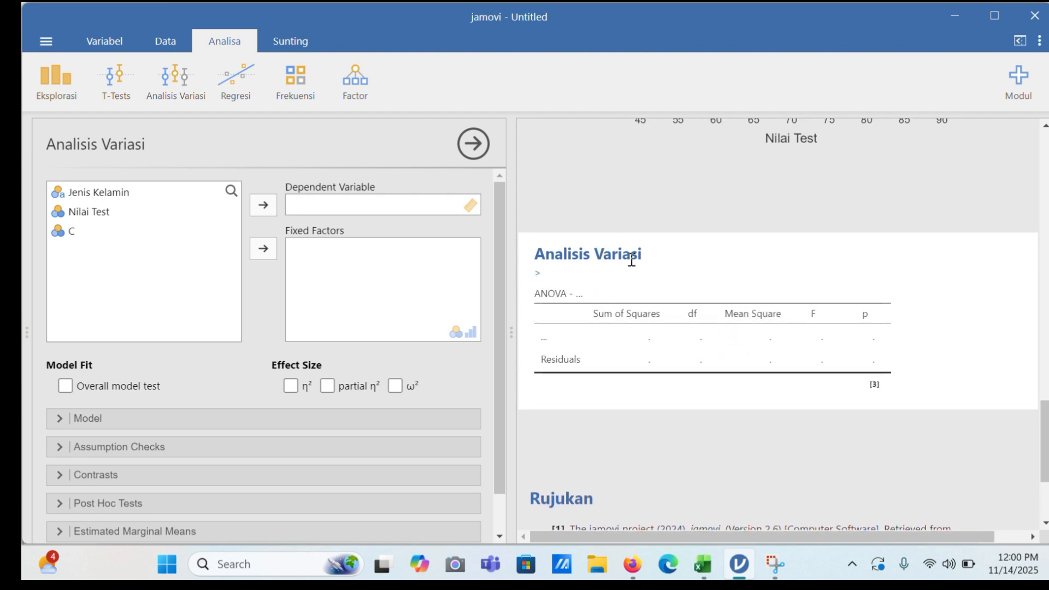
click(152, 192)
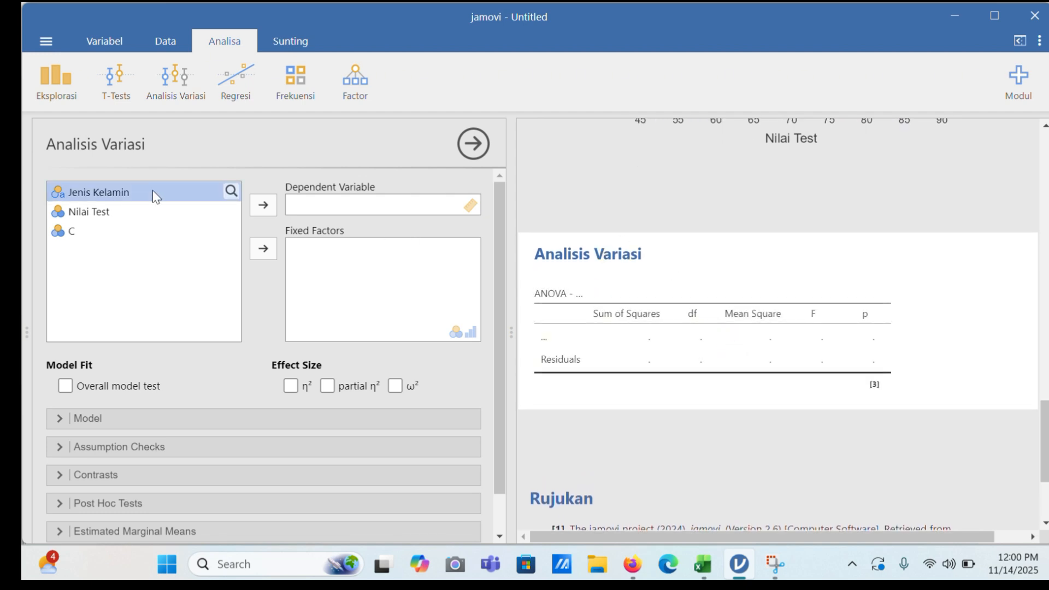
click(255, 251)
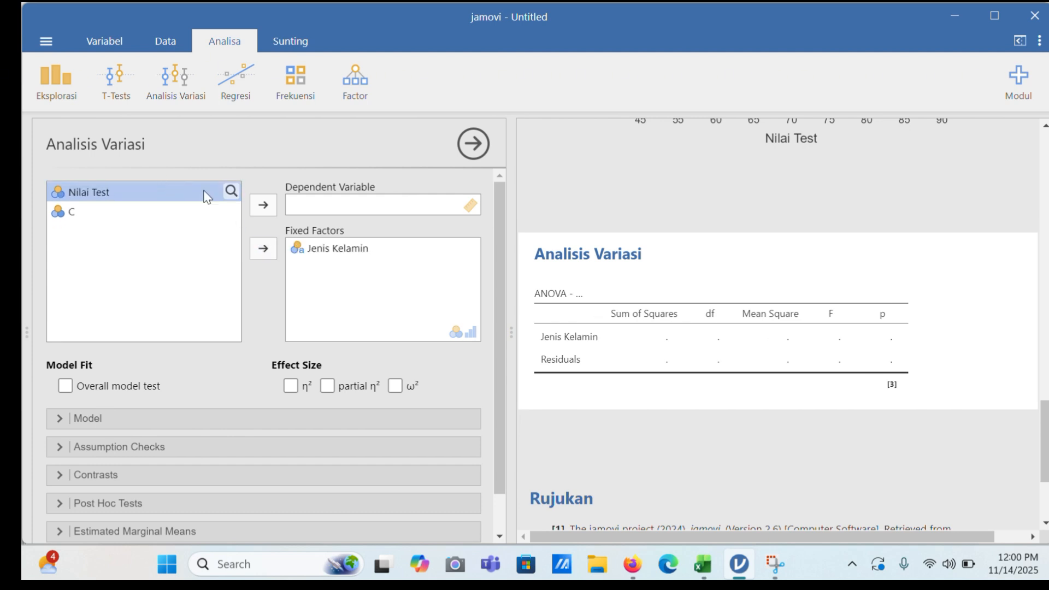
click(267, 206)
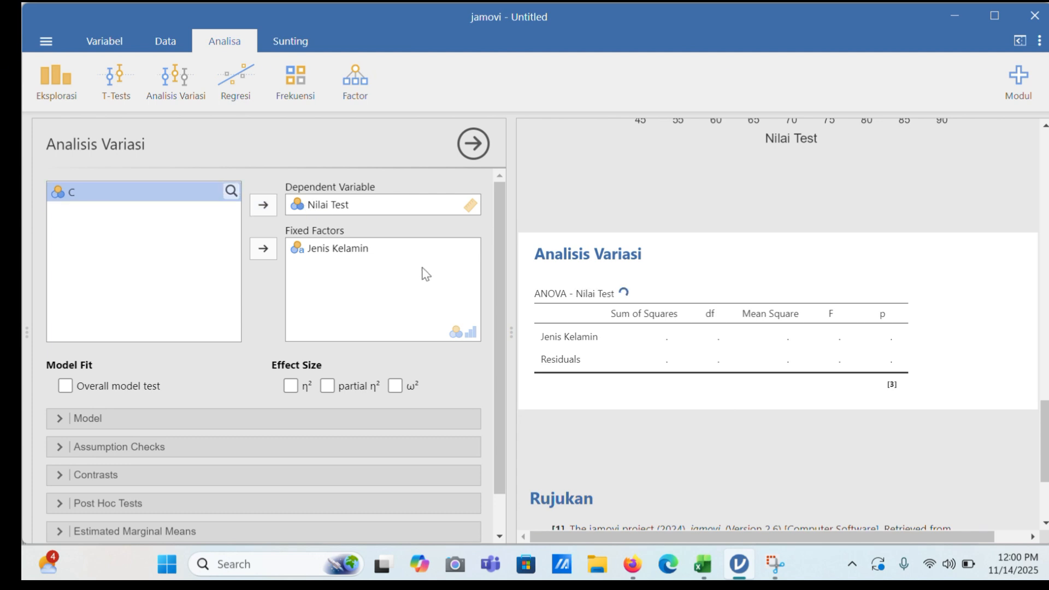
scroll(531, 346, down, 2)
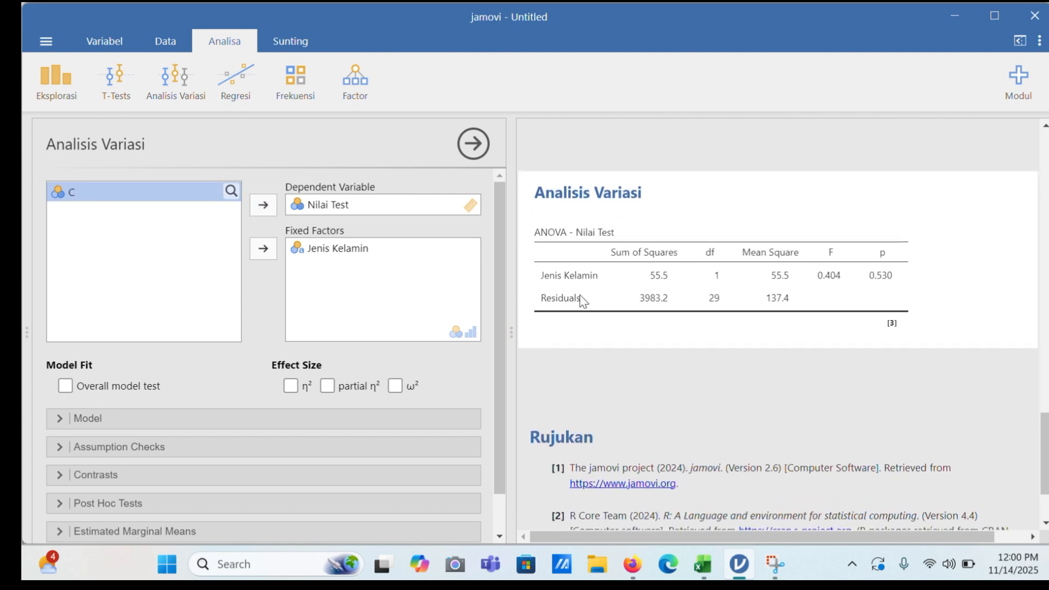
Step: Enable the overall model test for the ANOVA and expand its Model settings to review the Jenis Kelamin component
scroll(185, 417, down, 2)
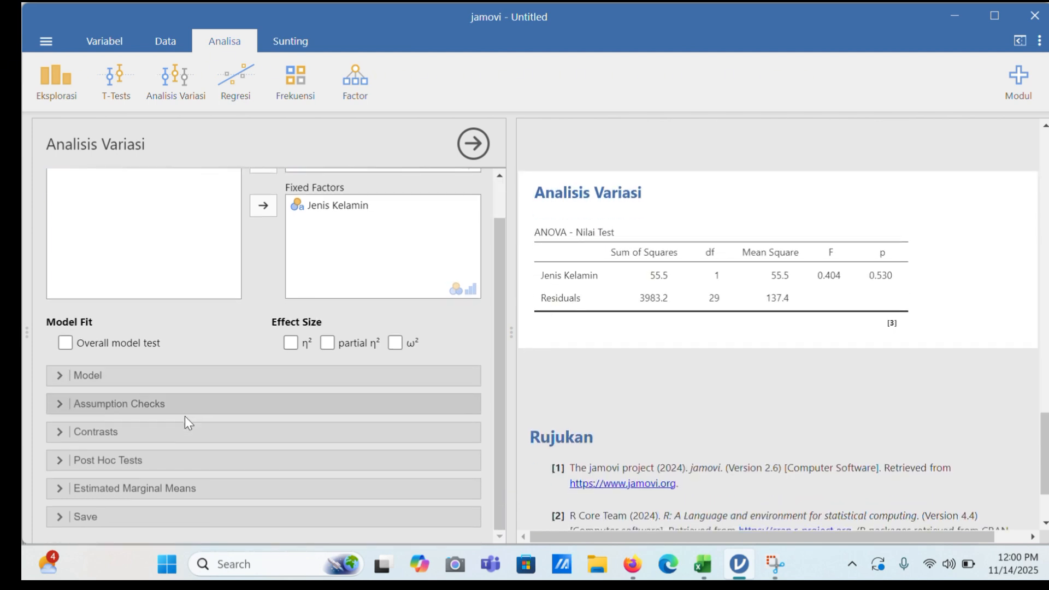
click(66, 343)
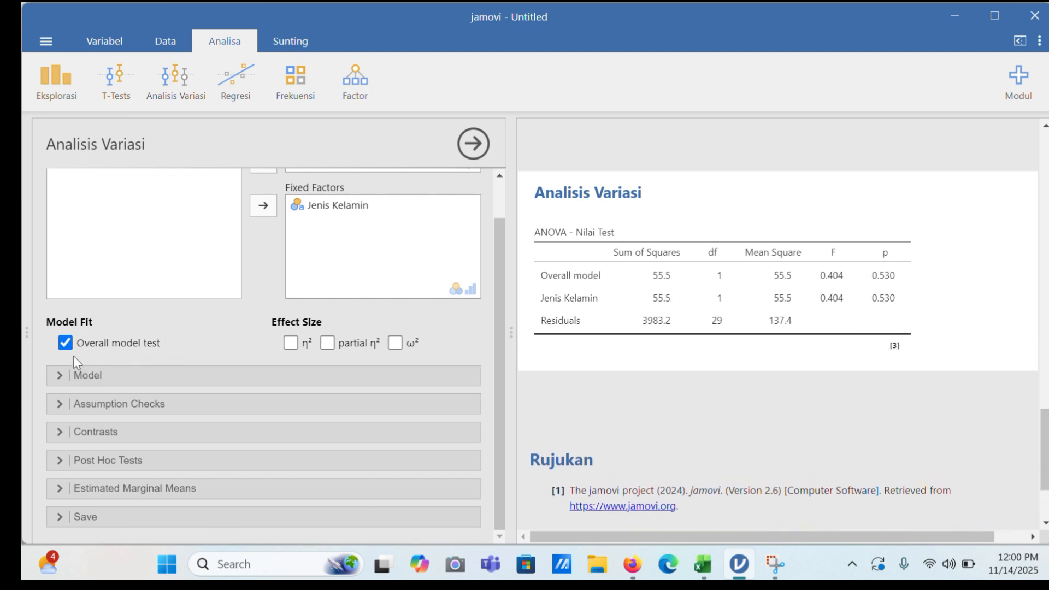
click(59, 375)
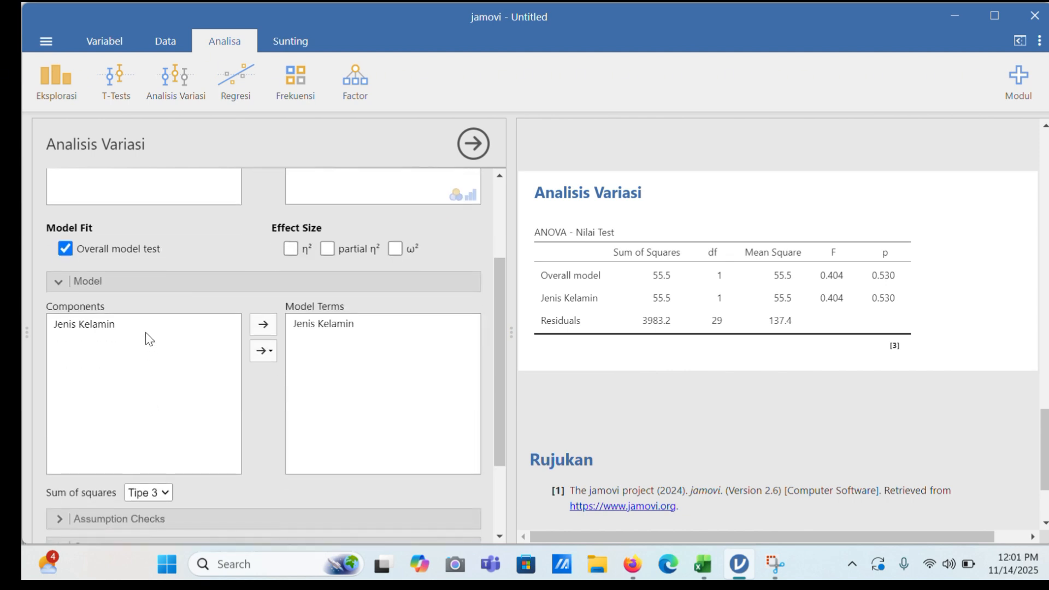
click(143, 327)
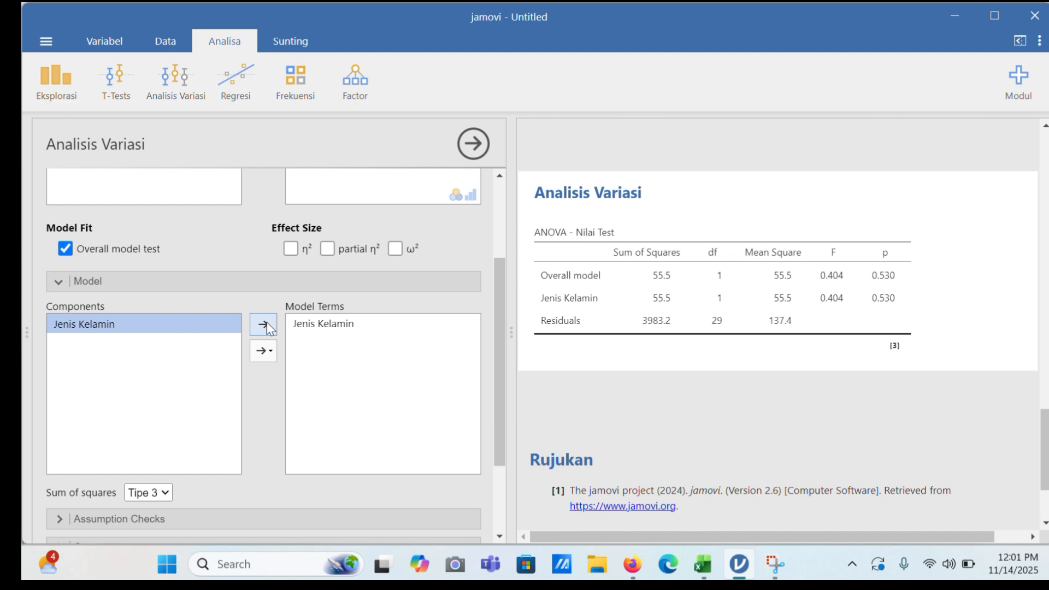
scroll(396, 357, down, 1)
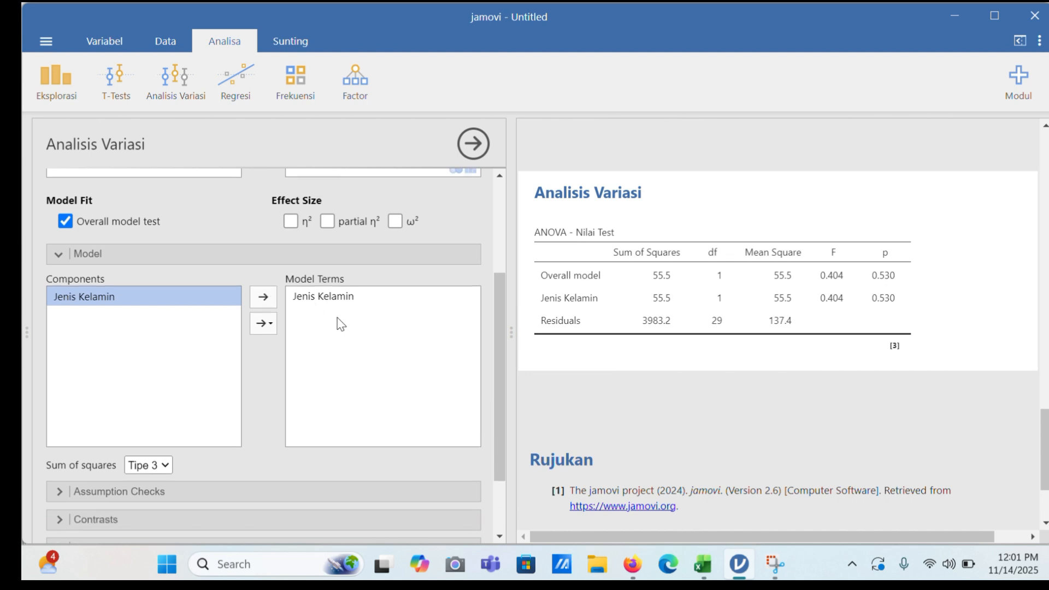
scroll(335, 306, down, 3)
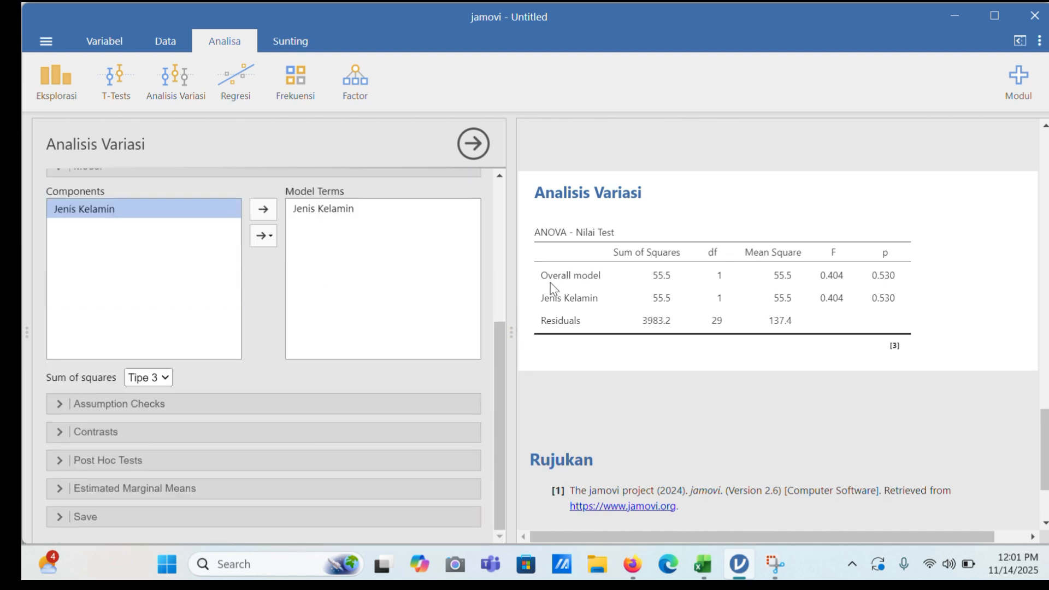
Step: Add the homogeneity test and the normality test to the ANOVA's assumption checks
click(54, 404)
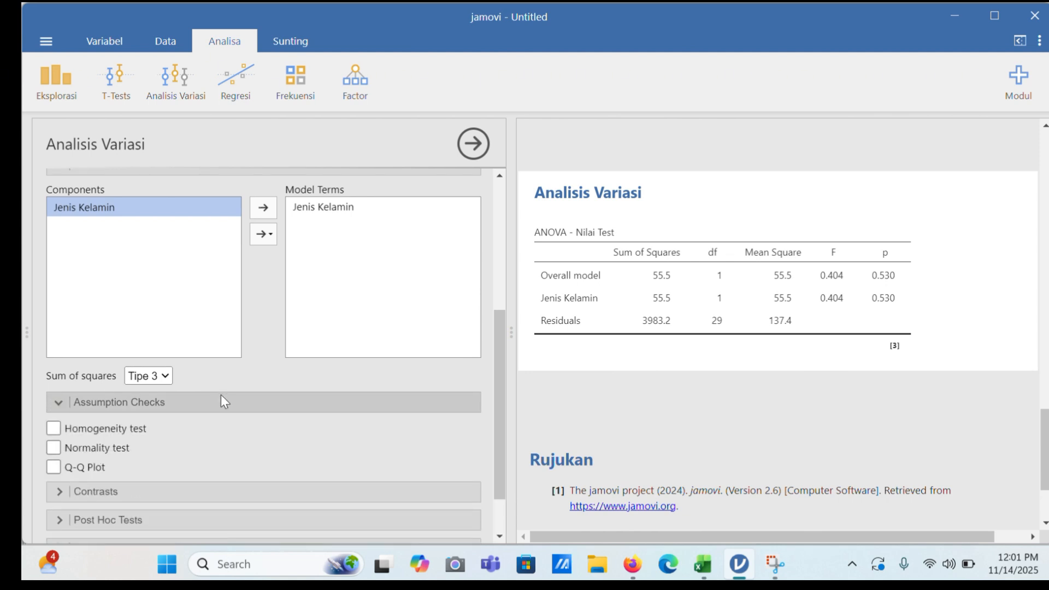
click(54, 390)
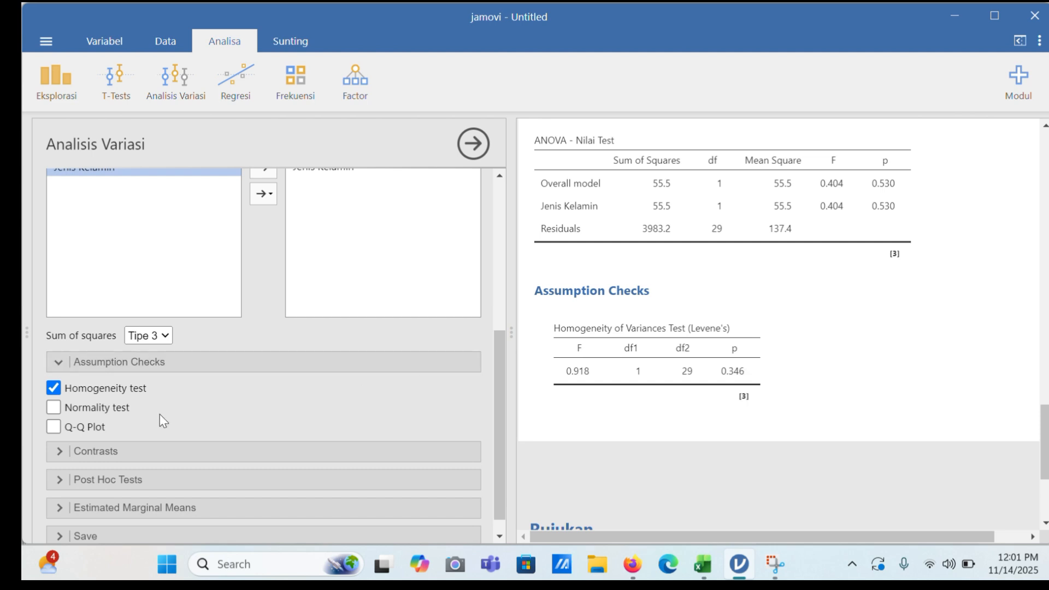
click(56, 410)
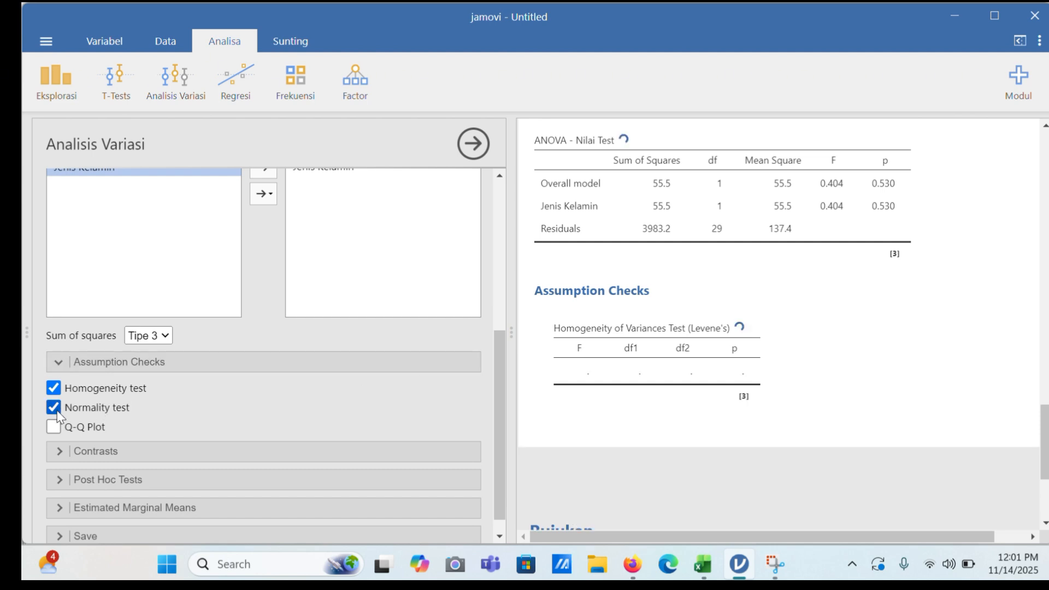
scroll(754, 389, down, 1)
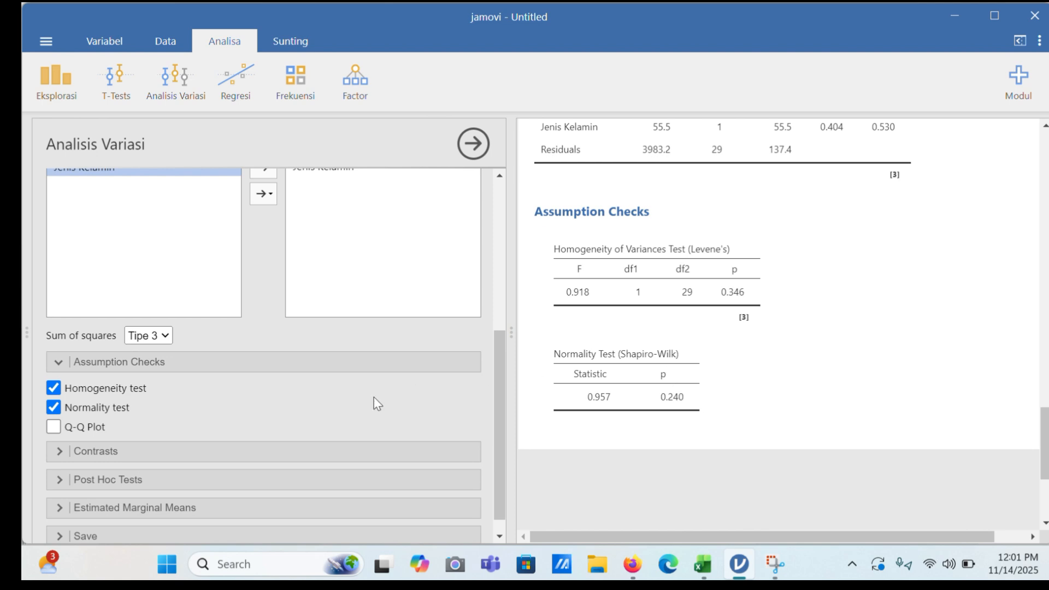
Step: Try adding a Q-Q plot to the ANOVA's assumption checks and remove it again
scroll(374, 397, down, 1)
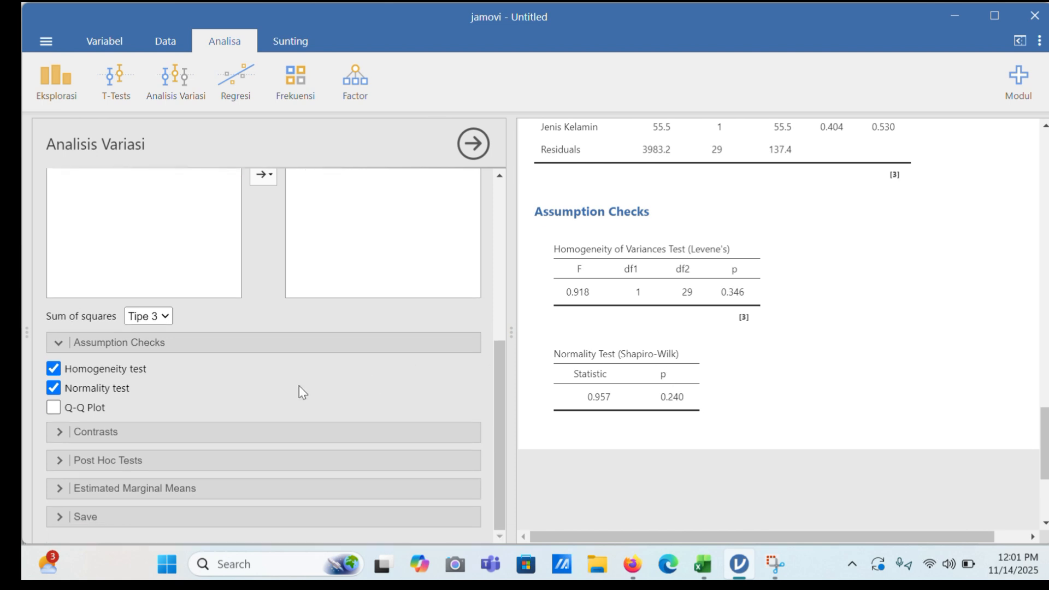
click(52, 407)
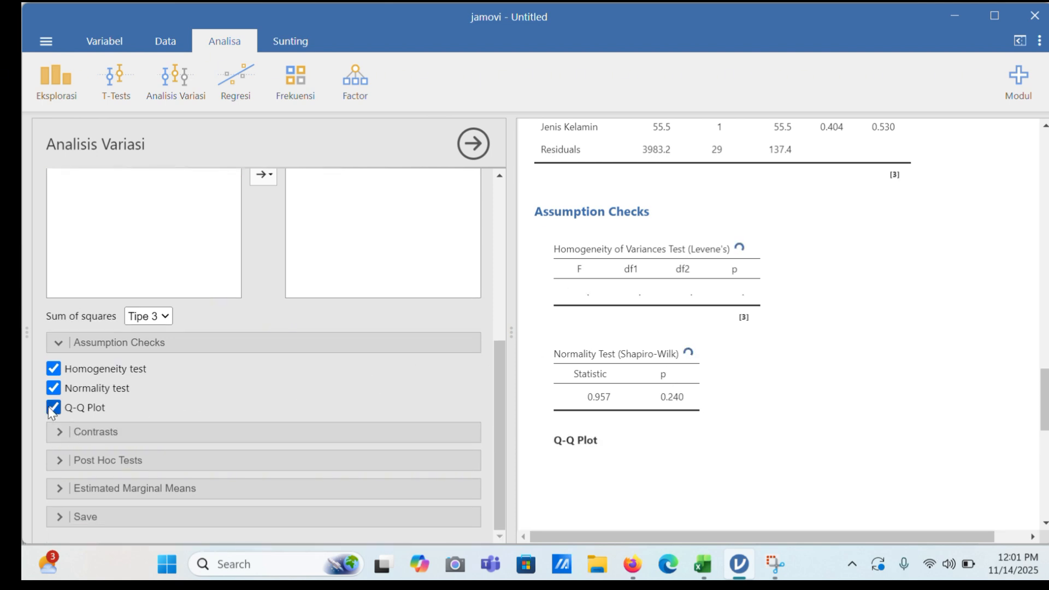
click(53, 409)
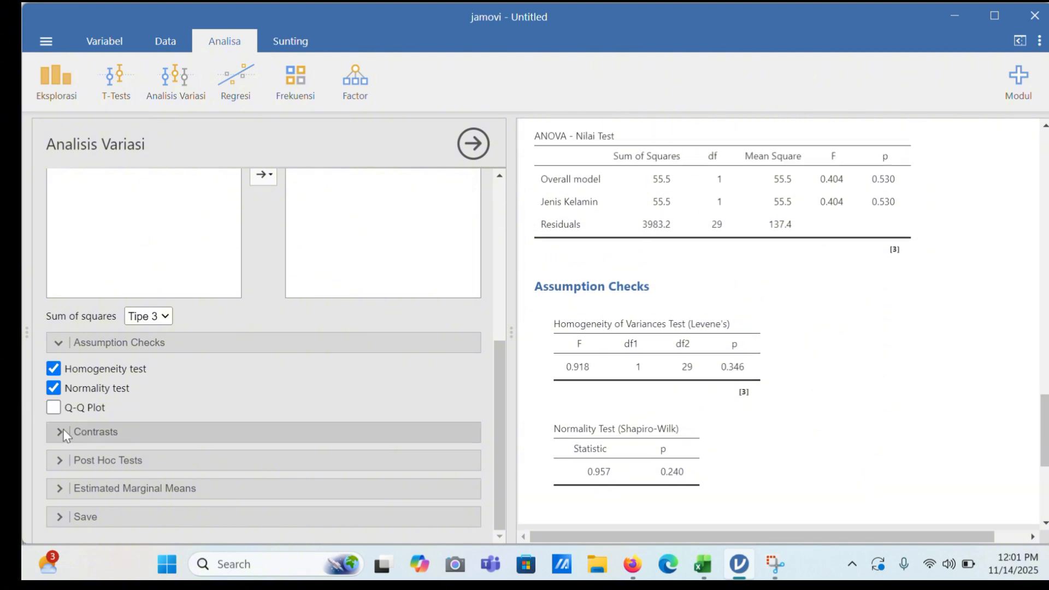
Step: Expand the ANOVA's Contrasts settings and add Jenis Kelamin to the post hoc tests with the Tukey correction
click(47, 433)
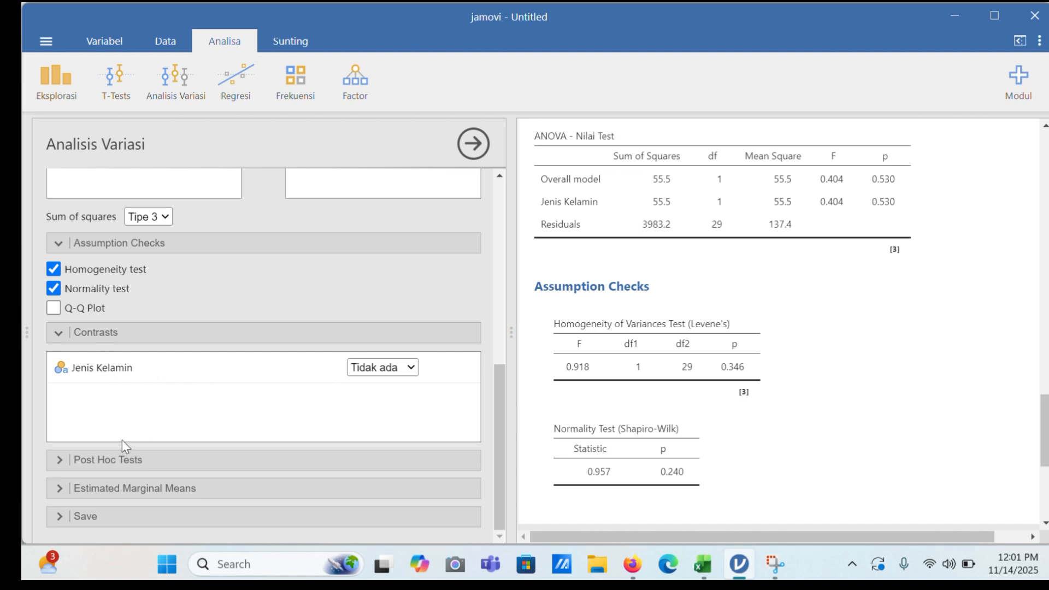
click(58, 464)
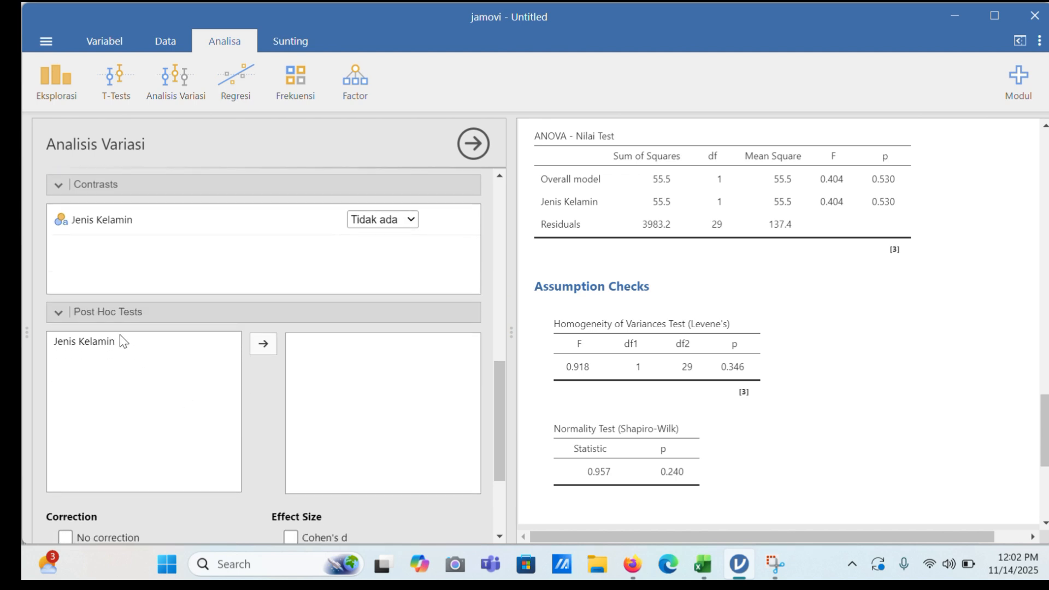
click(126, 341)
click(263, 343)
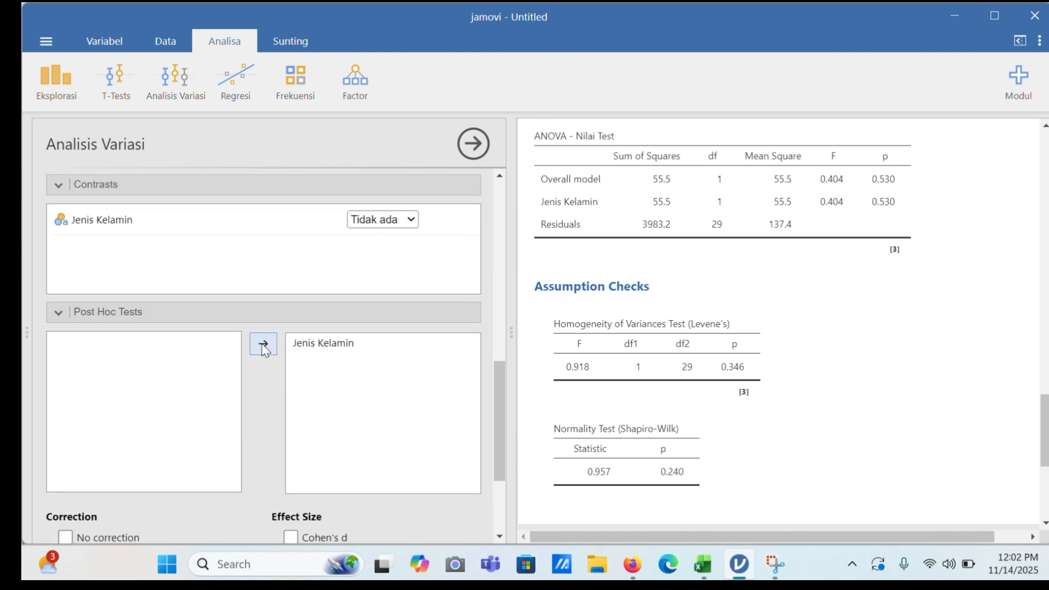
scroll(477, 387, down, 2)
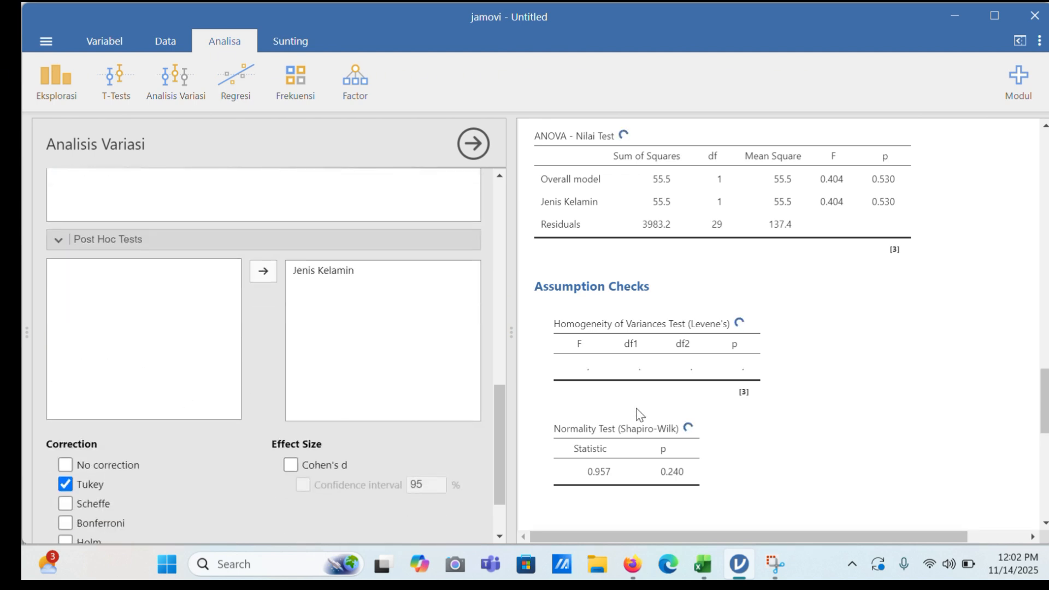
scroll(637, 409, down, 2)
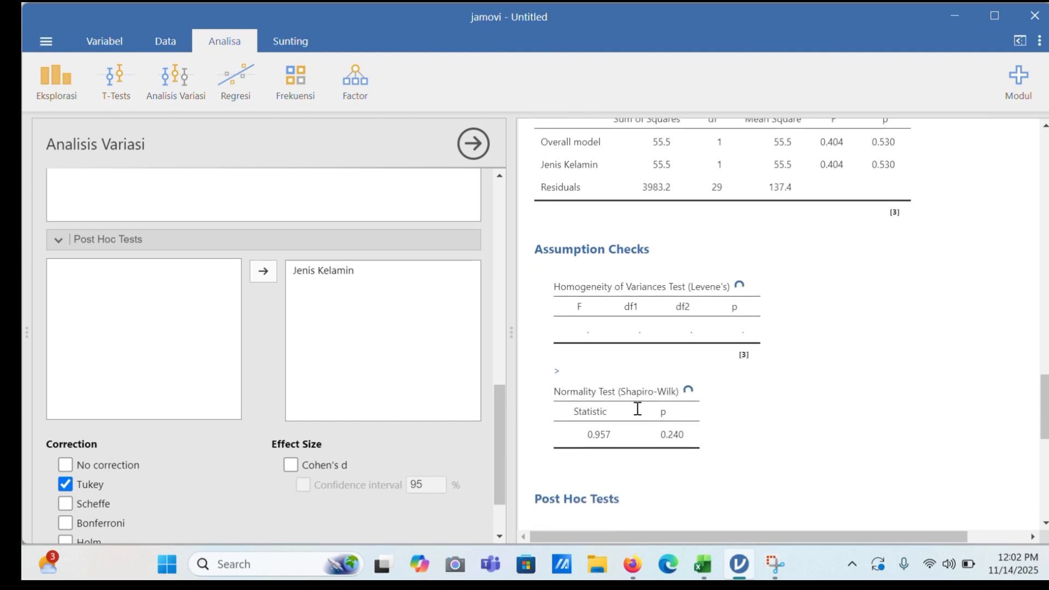
scroll(638, 408, down, 2)
scroll(638, 413, down, 3)
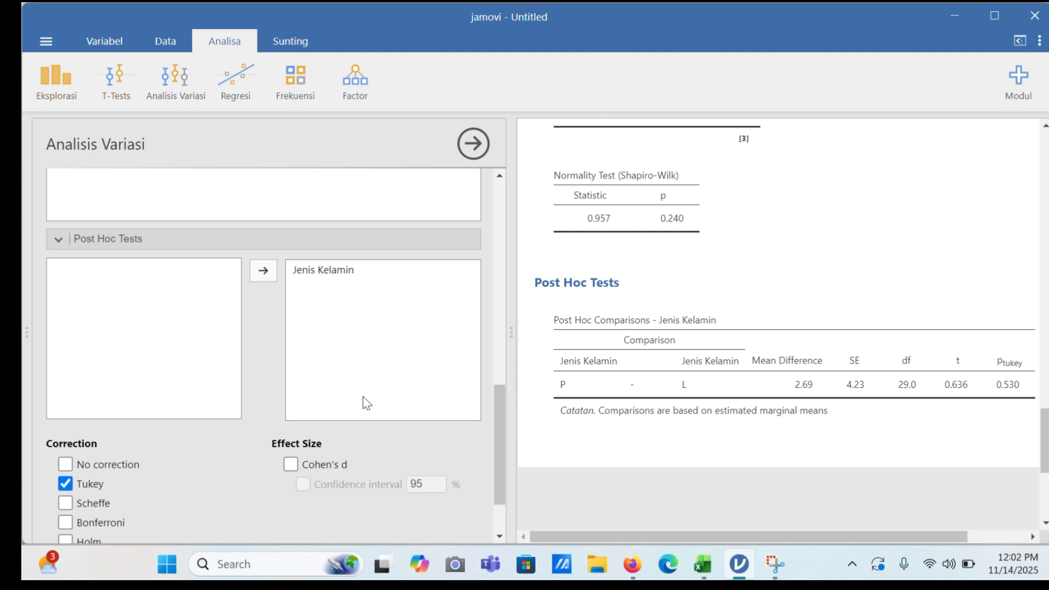
scroll(366, 404, down, 3)
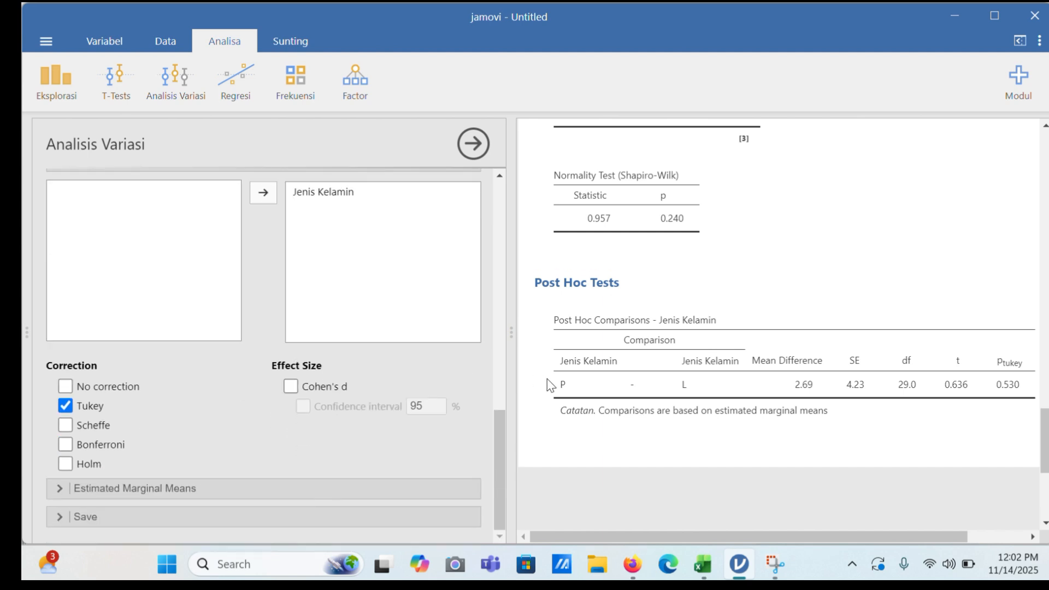
scroll(545, 381, down, 3)
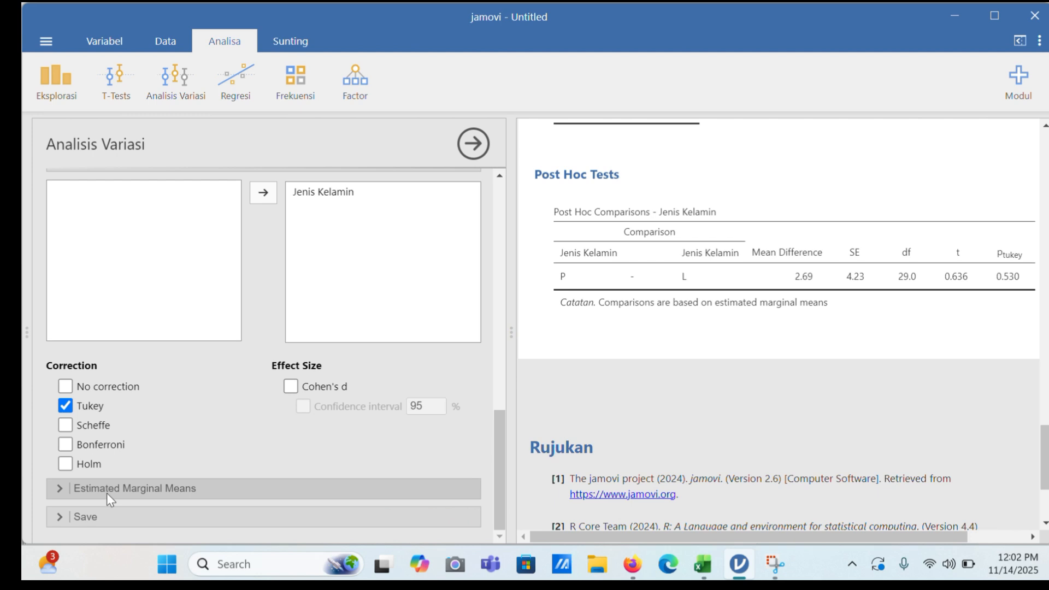
Step: Add Jenis Kelamin to Term 1 of the ANOVA's estimated marginal means and view its marginal means plot
click(60, 488)
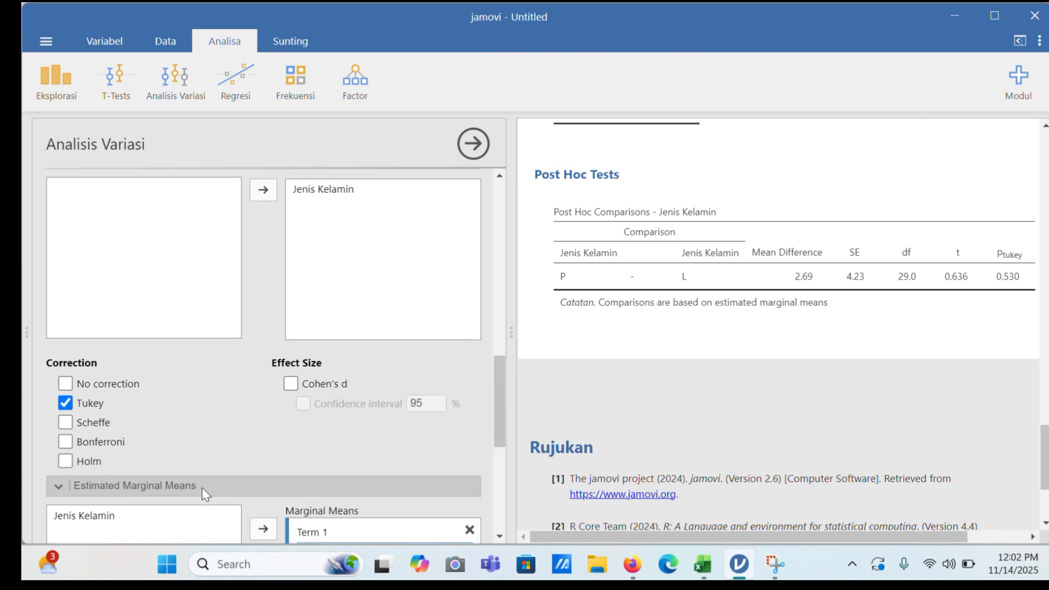
click(125, 349)
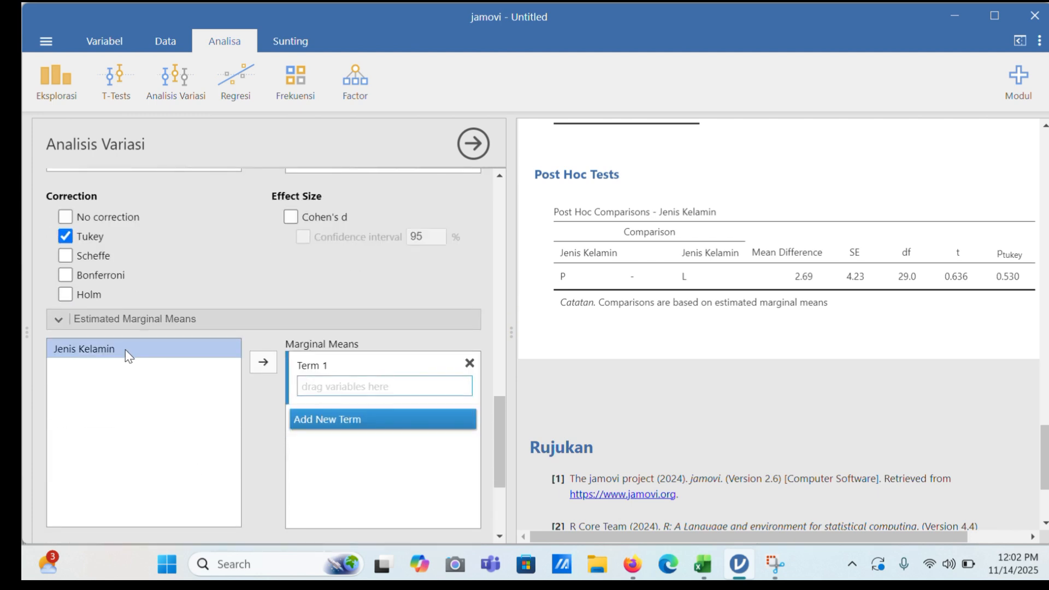
click(263, 362)
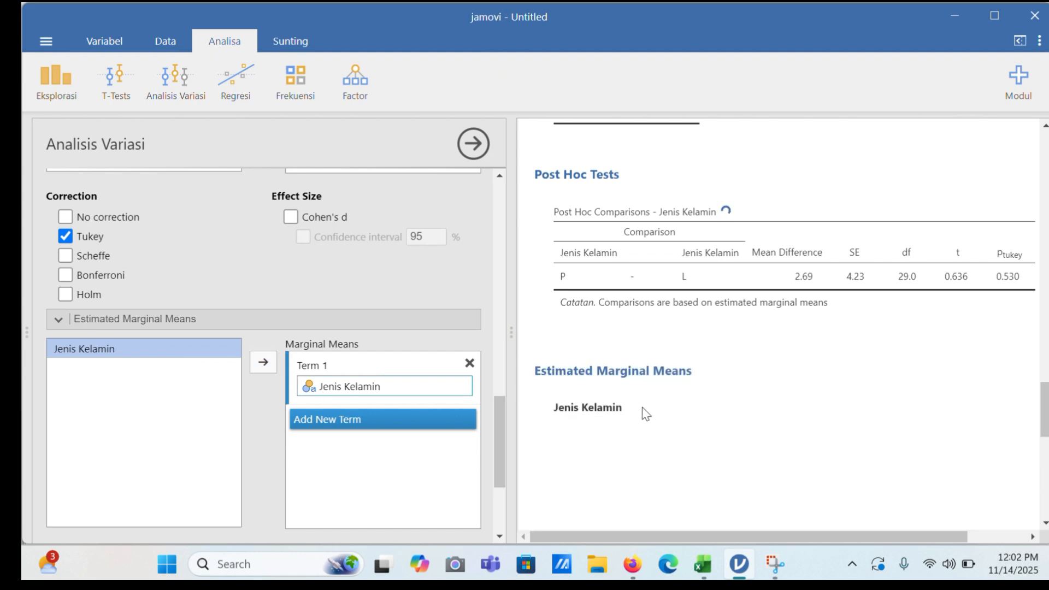
scroll(643, 414, down, 2)
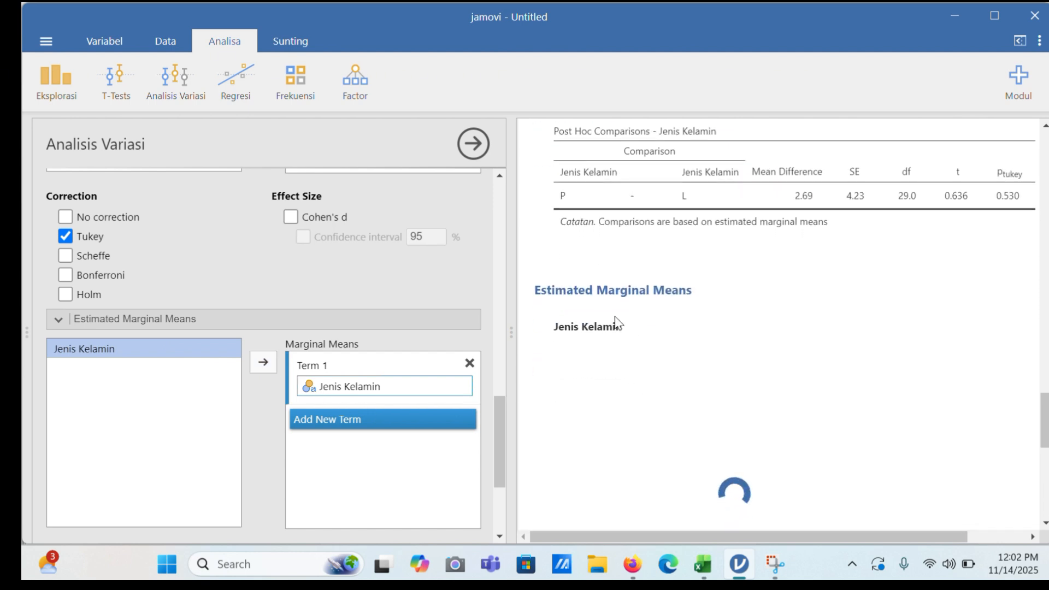
scroll(660, 334, down, 1)
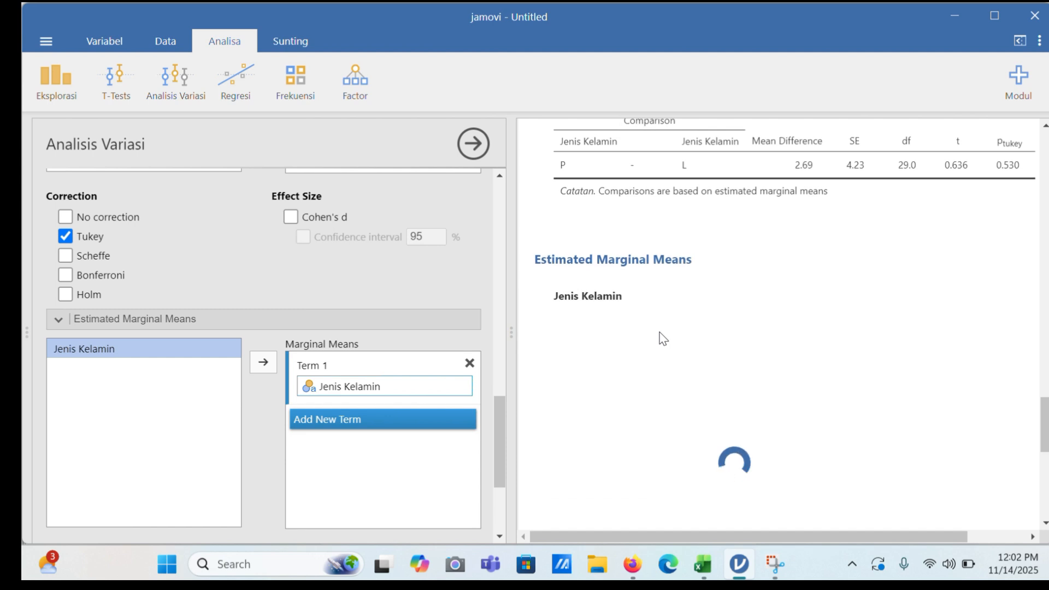
scroll(663, 338, down, 5)
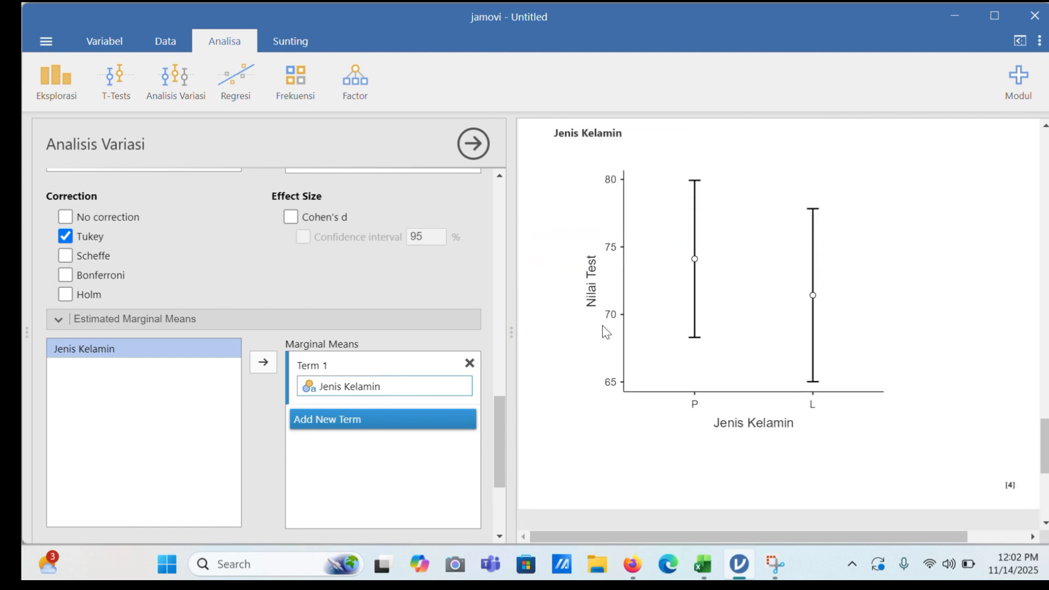
scroll(421, 416, down, 3)
scroll(437, 405, down, 1)
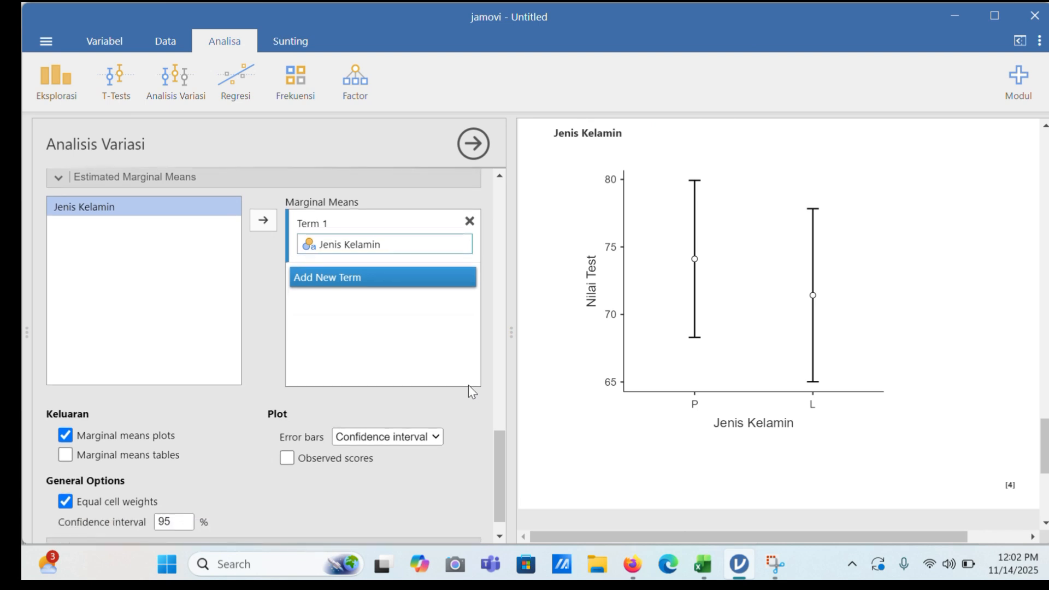
Step: Add marginal means tables to the ANOVA output and briefly view the analysis's Save options
scroll(776, 333, up, 1)
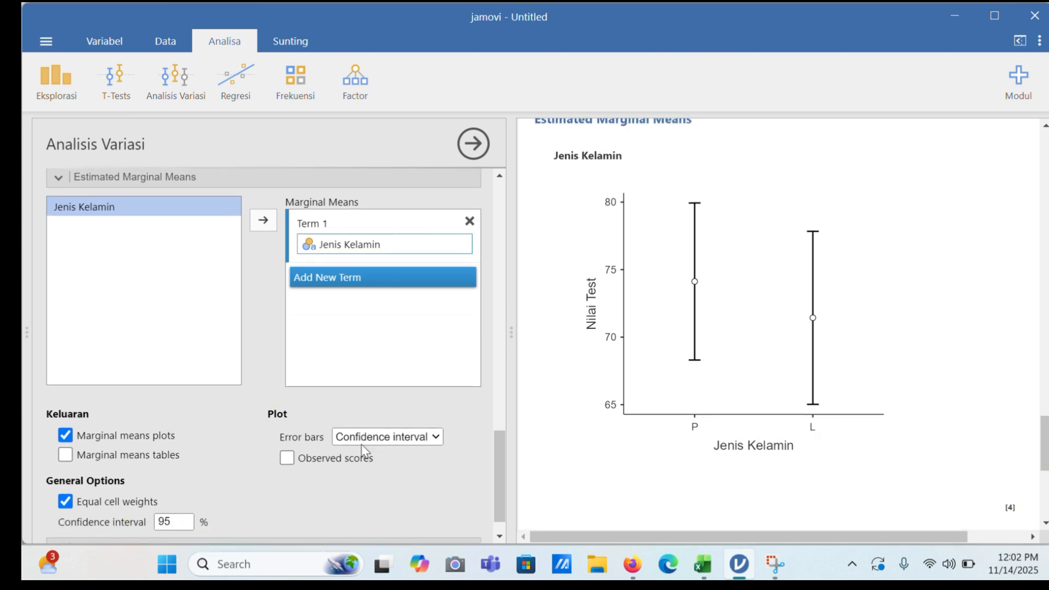
scroll(367, 446, down, 1)
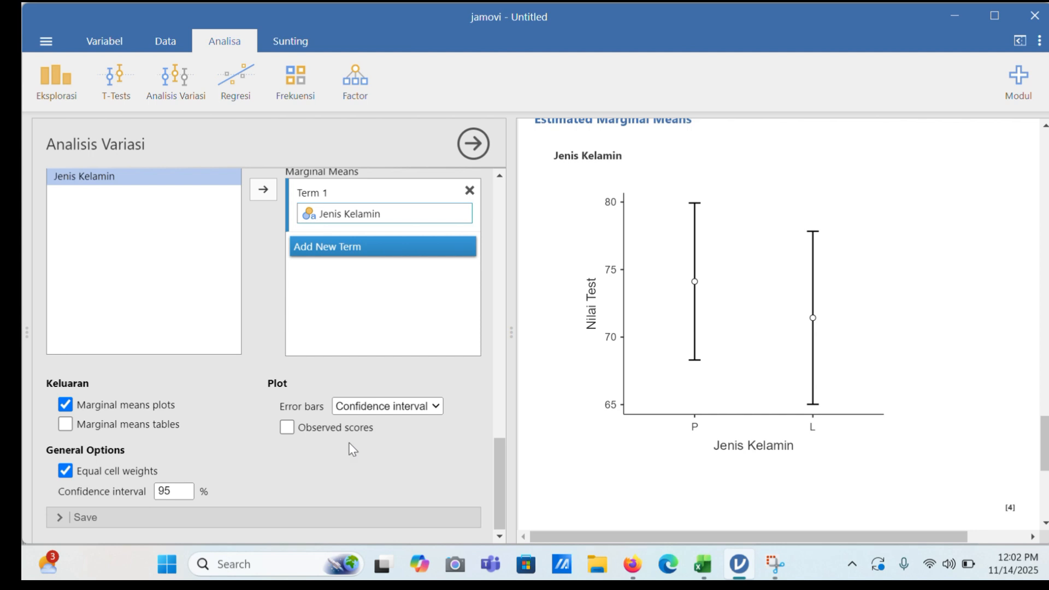
click(72, 432)
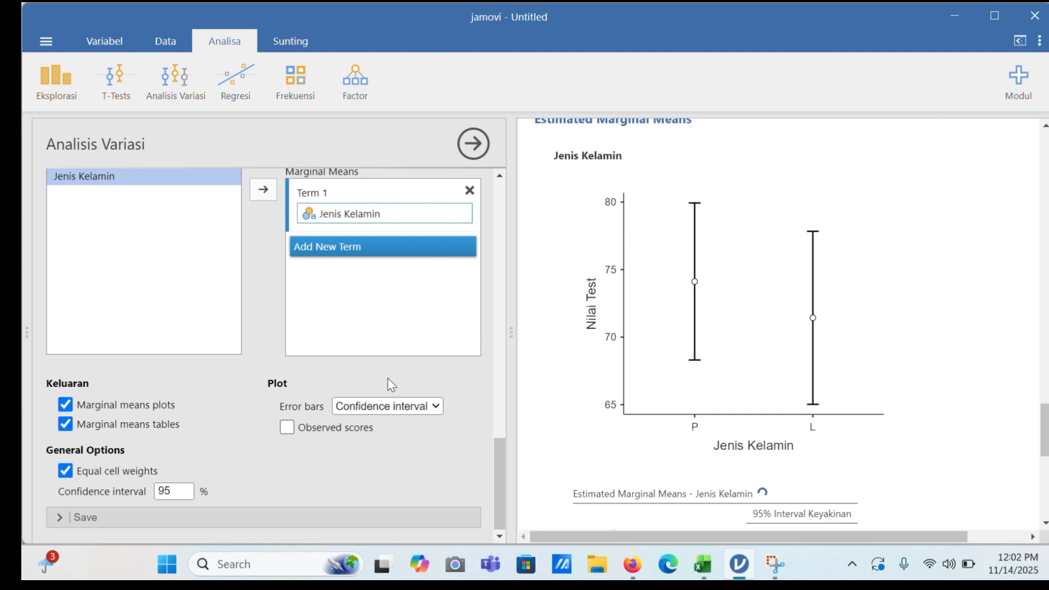
scroll(638, 377, down, 3)
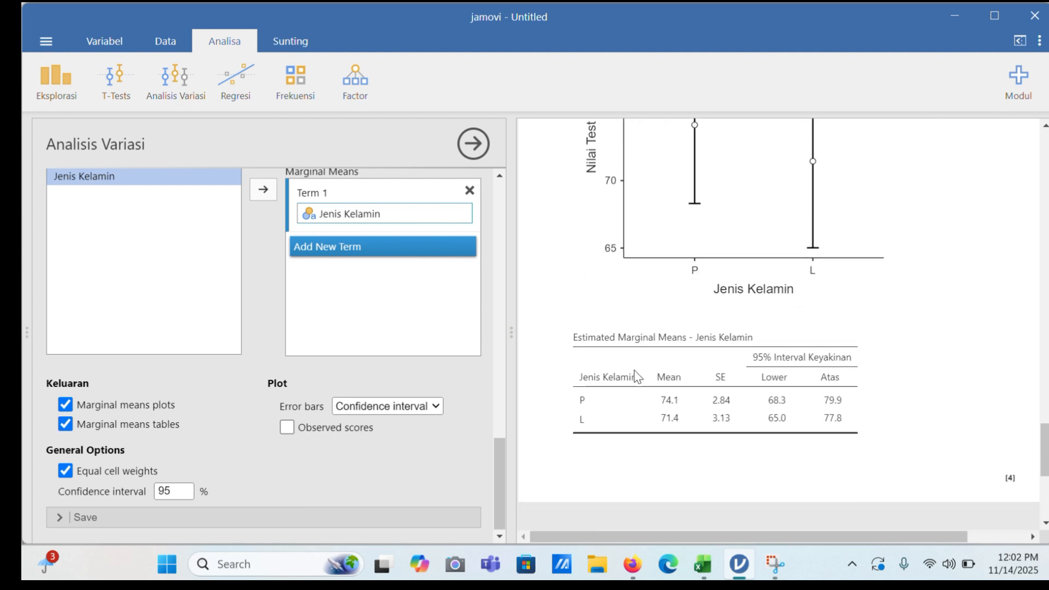
scroll(638, 377, down, 1)
scroll(638, 377, down, 1)
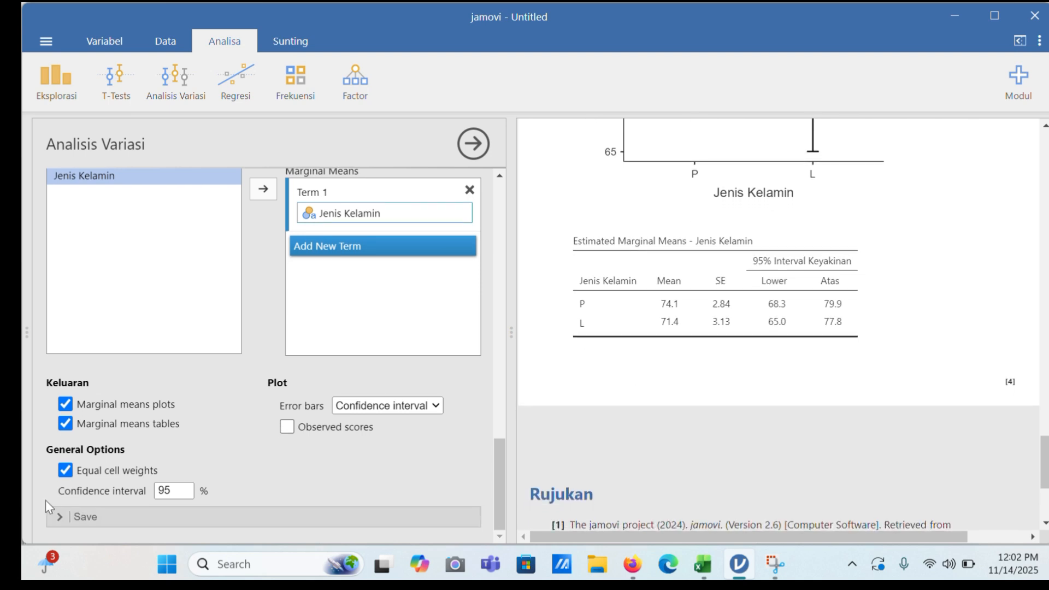
click(55, 515)
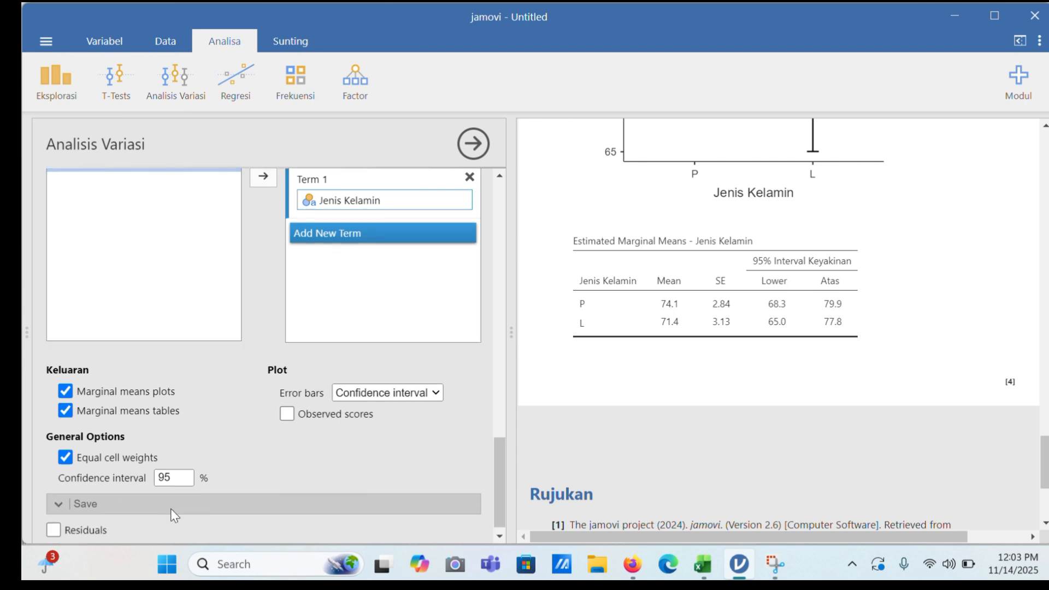
click(60, 489)
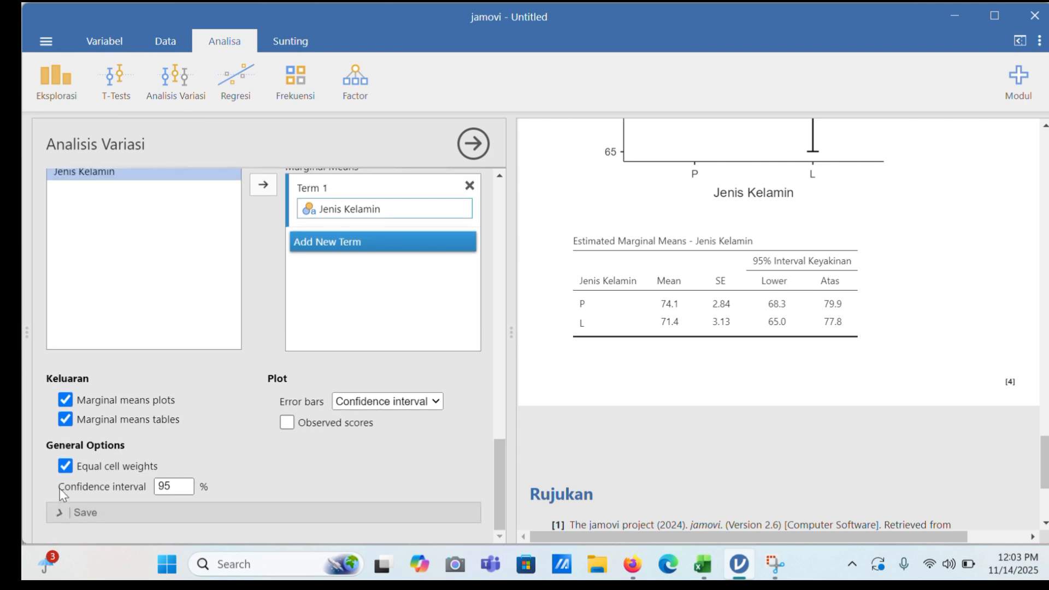
Step: Review the ANOVA settings and results, including estimated marginal means, post hoc comparisons, assumption checks and the ANOVA table
scroll(679, 399, up, 1)
scroll(680, 400, up, 1)
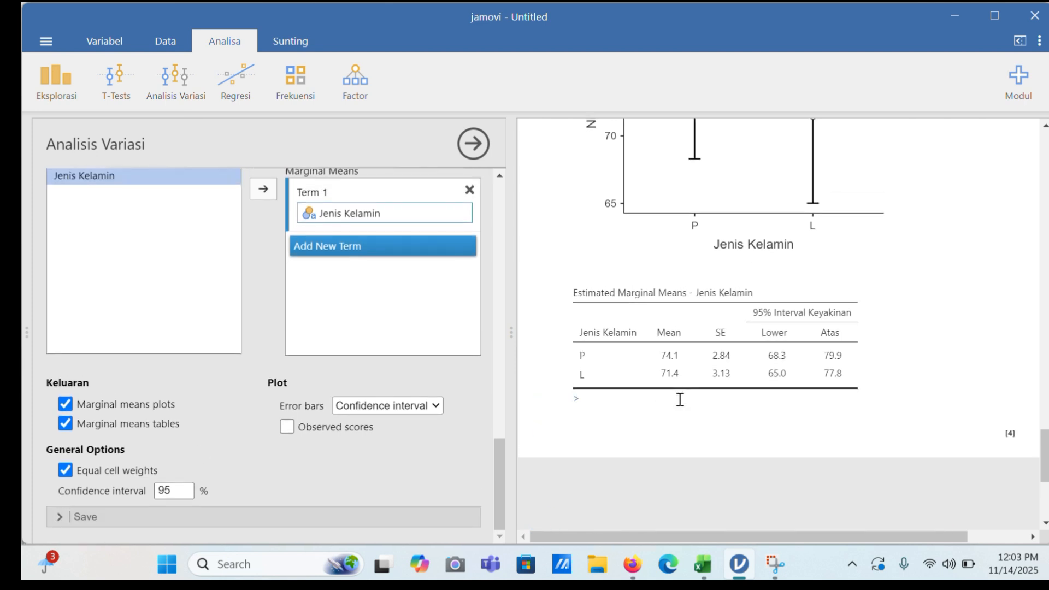
scroll(679, 399, up, 2)
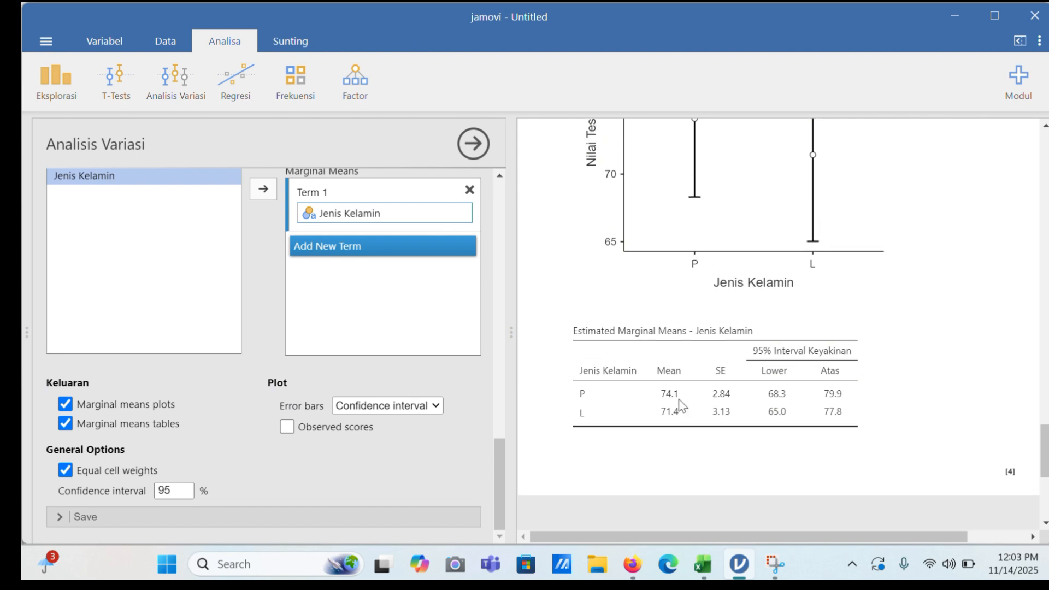
scroll(461, 337, up, 10)
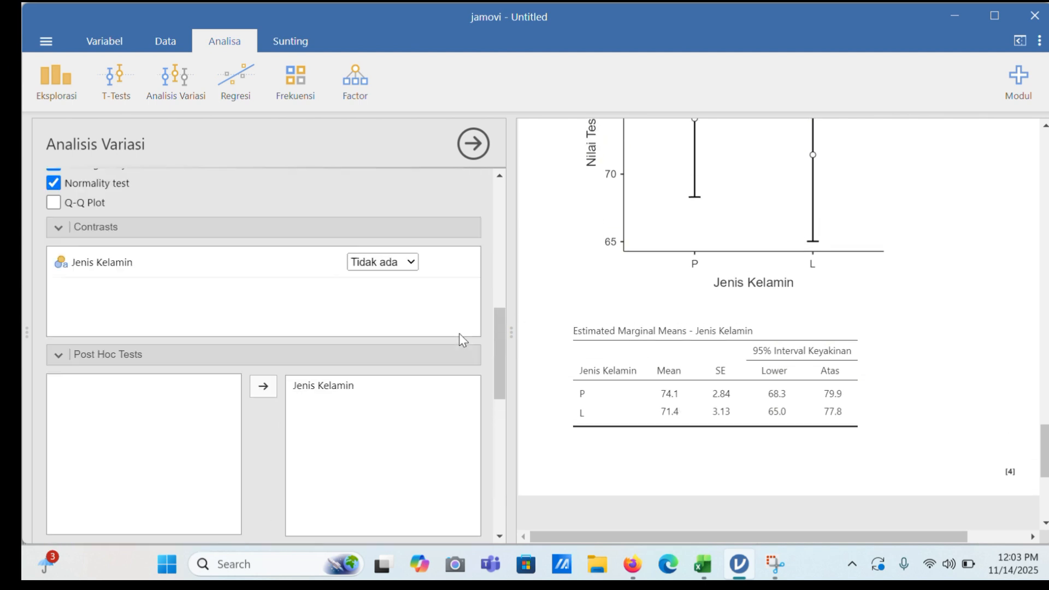
scroll(735, 353, up, 5)
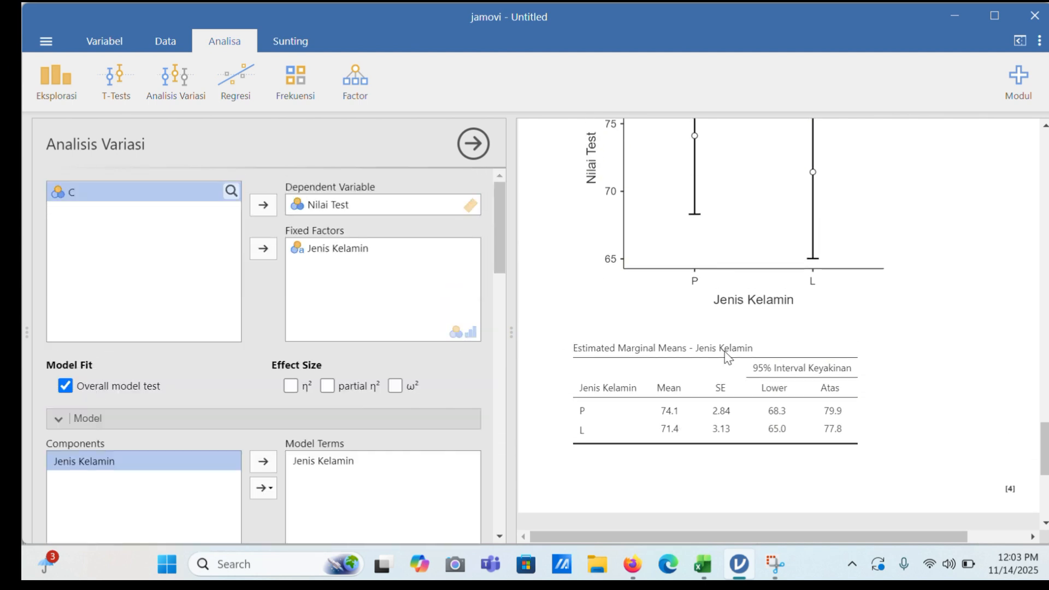
scroll(725, 352, up, 14)
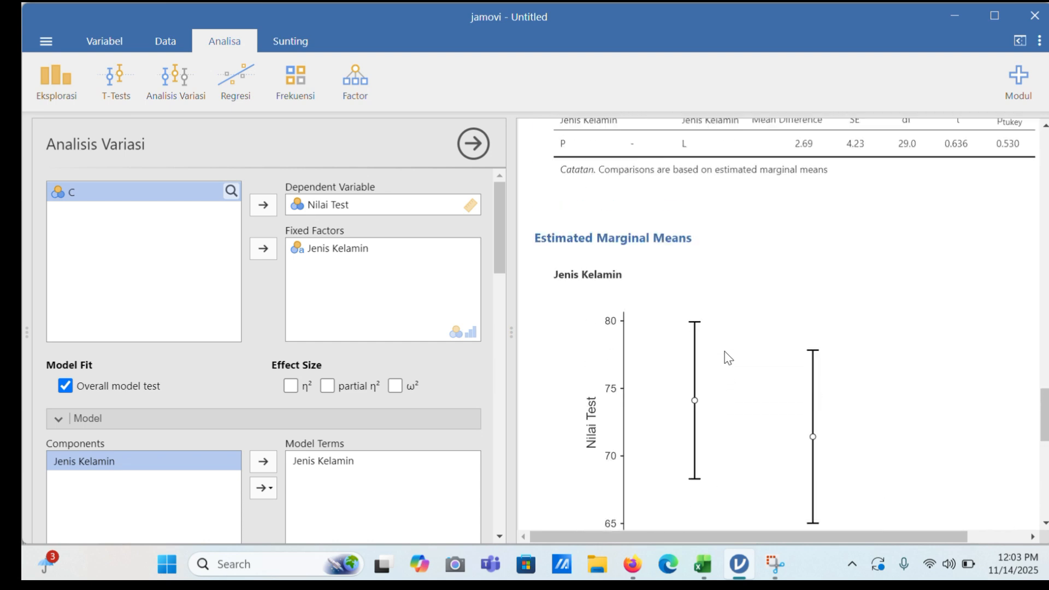
scroll(727, 355, up, 11)
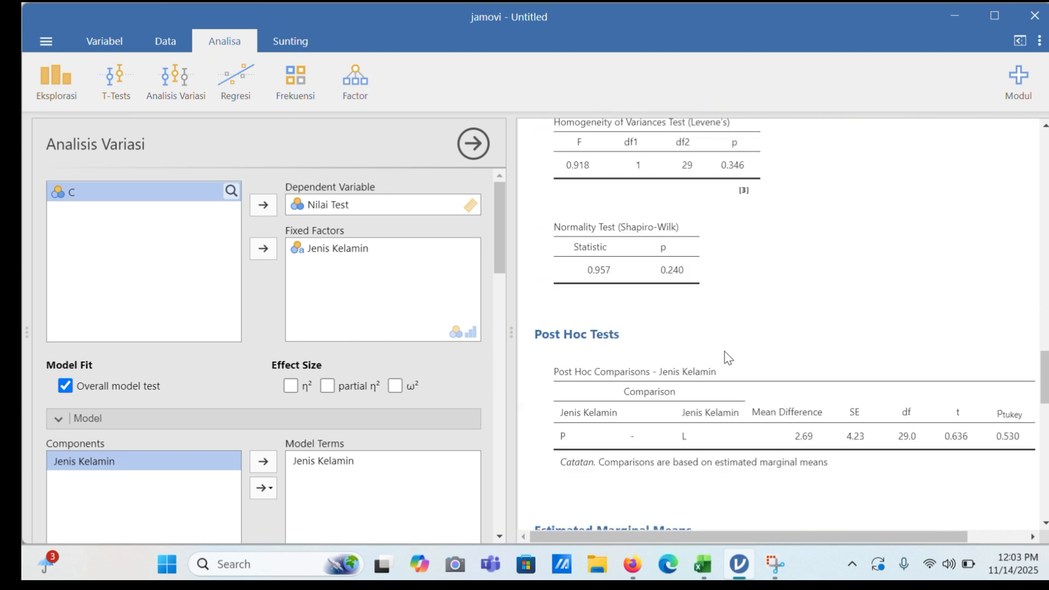
scroll(726, 352, up, 6)
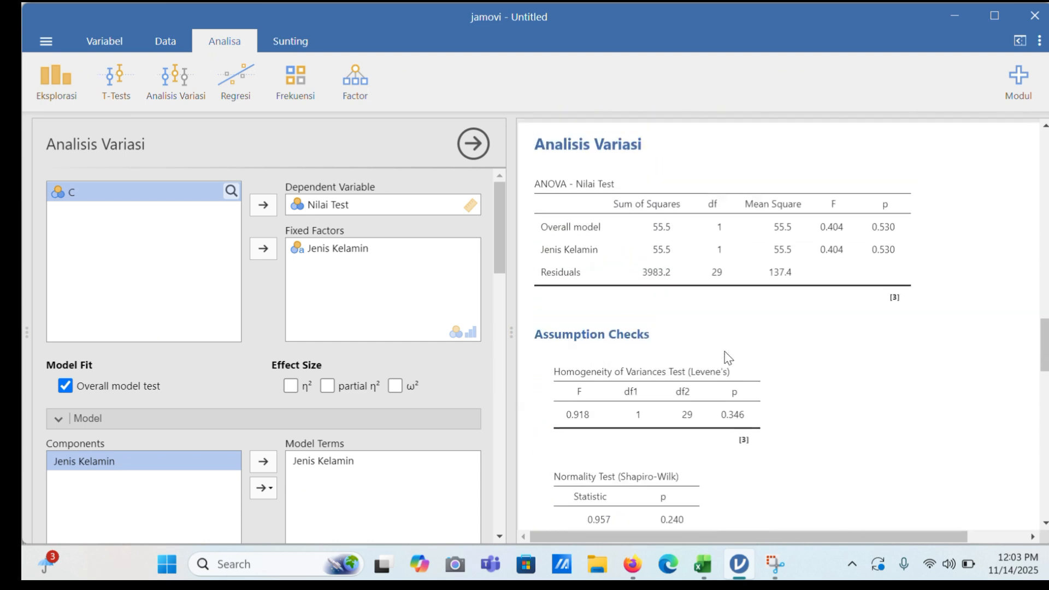
scroll(727, 354, up, 1)
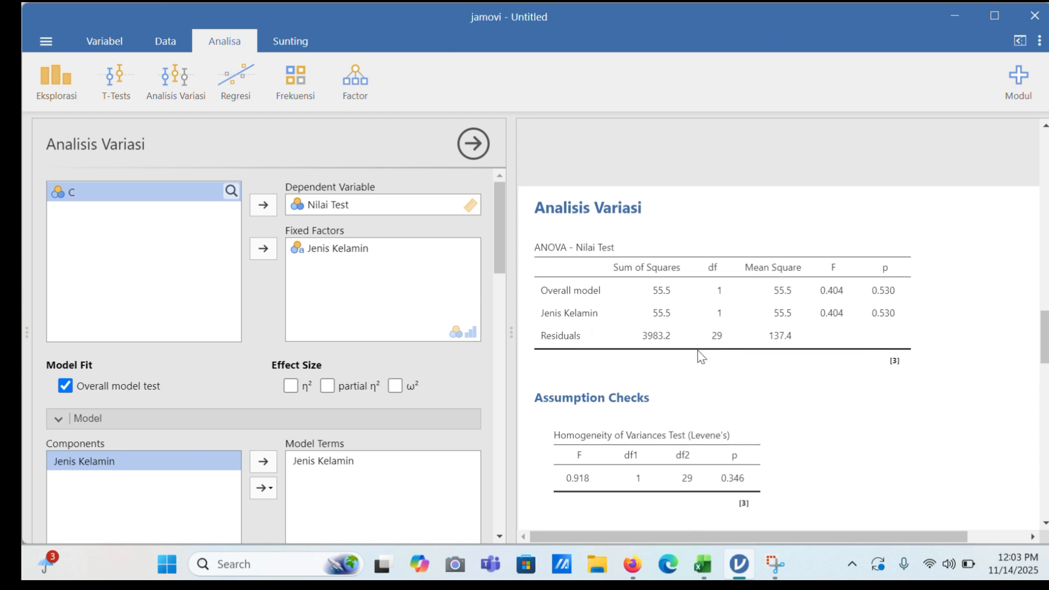
scroll(698, 350, up, 1)
scroll(701, 358, up, 2)
scroll(699, 352, down, 5)
scroll(698, 350, down, 4)
scroll(748, 274, up, 3)
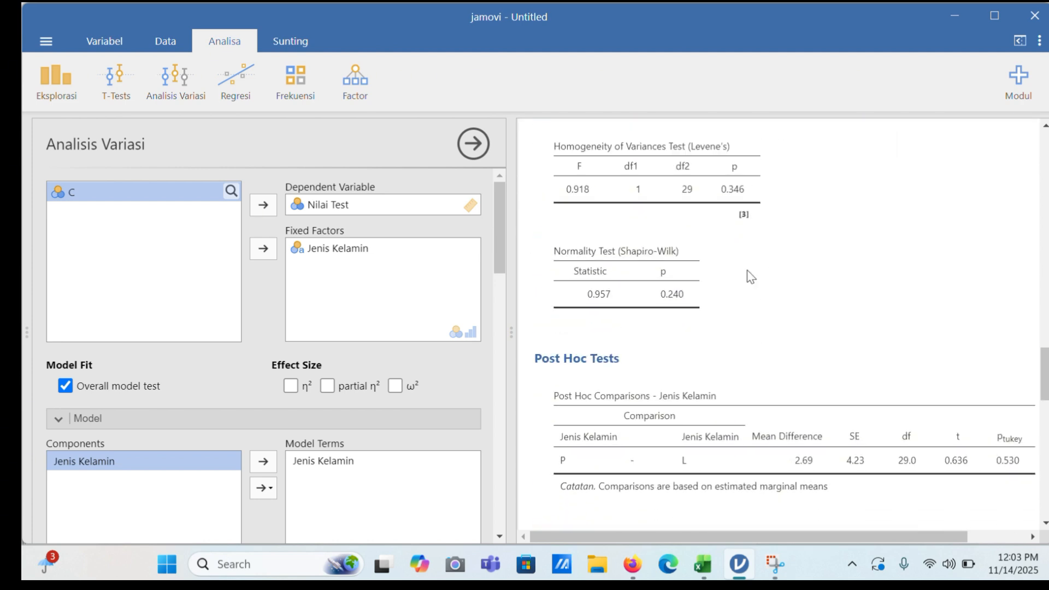
scroll(704, 221, up, 15)
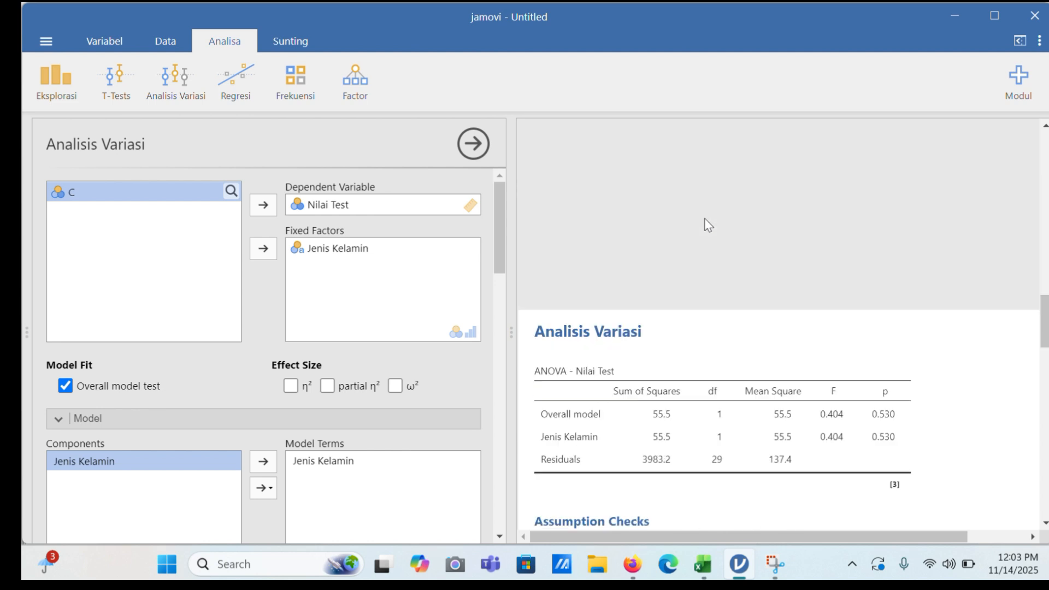
Step: Reopen the Descriptives analysis and examine its statistics and the bar plots for Jenis Kelamin and Nilai Test
click(676, 302)
scroll(675, 303, down, 3)
scroll(676, 303, down, 4)
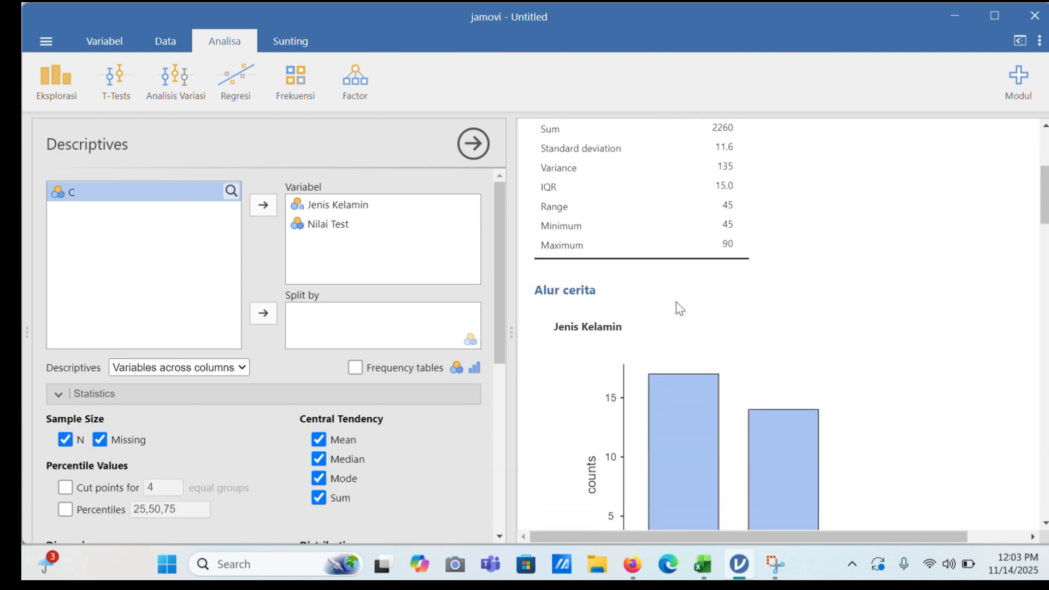
scroll(676, 302, down, 3)
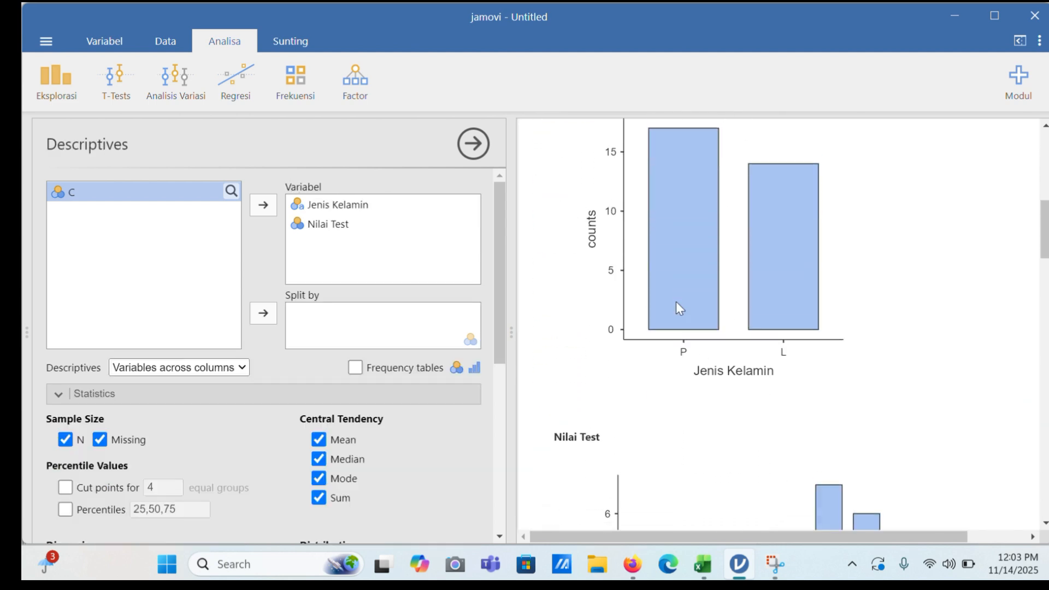
scroll(677, 302, down, 1)
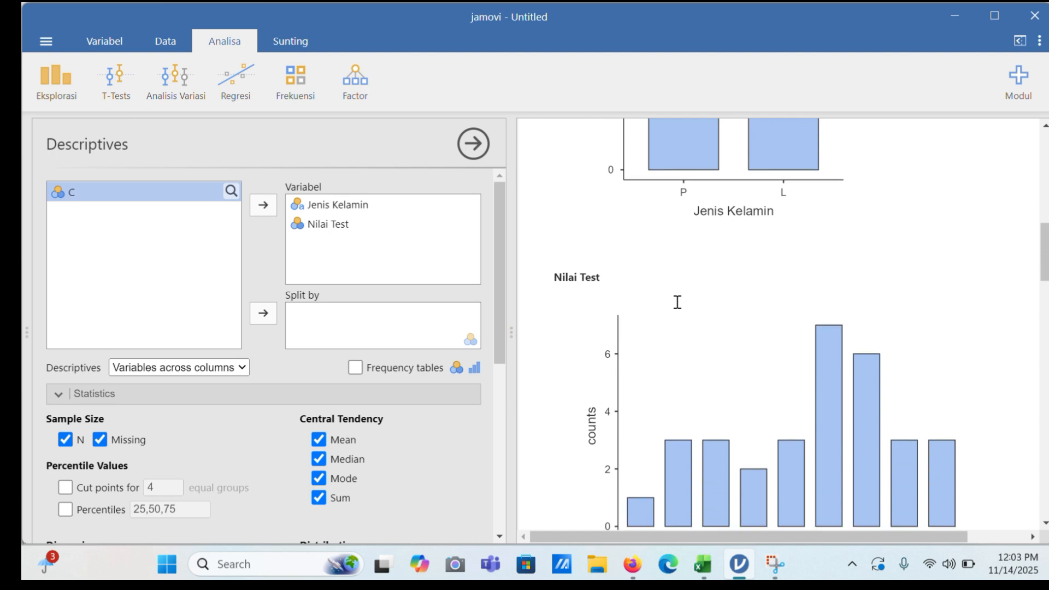
scroll(1044, 329, down, 6)
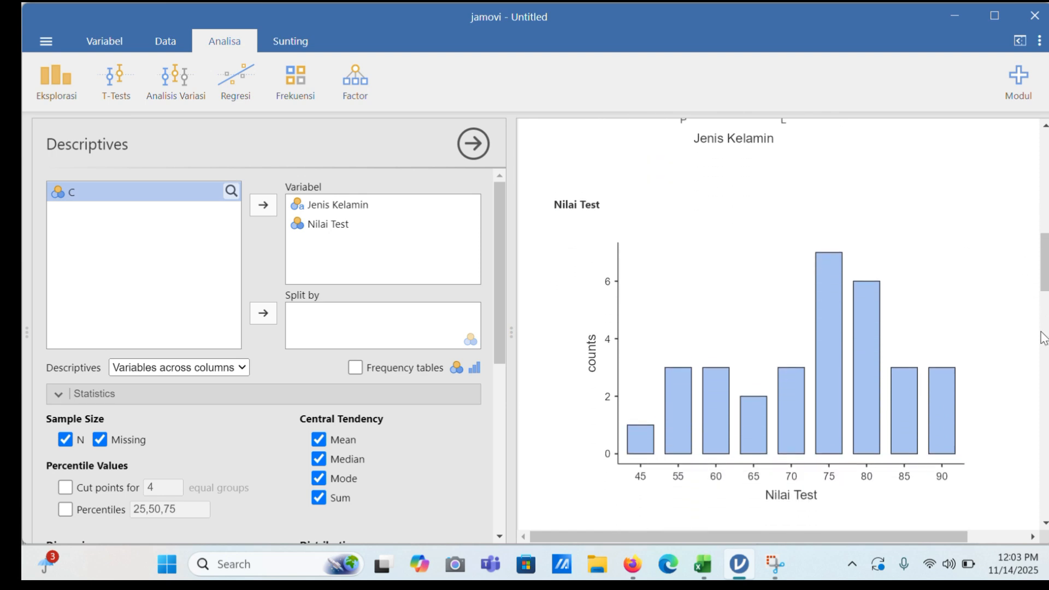
scroll(1043, 336, down, 2)
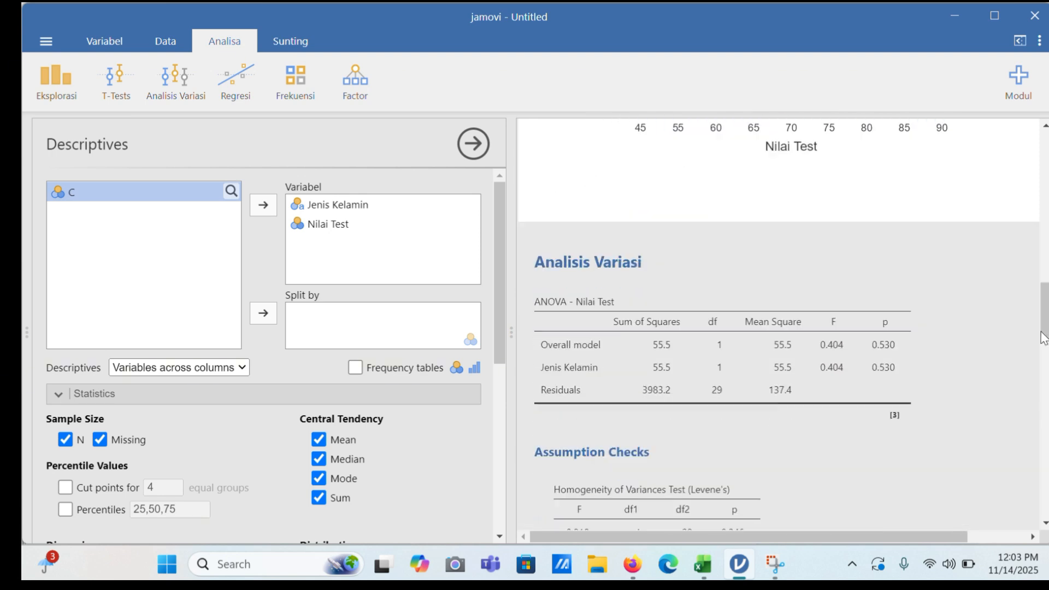